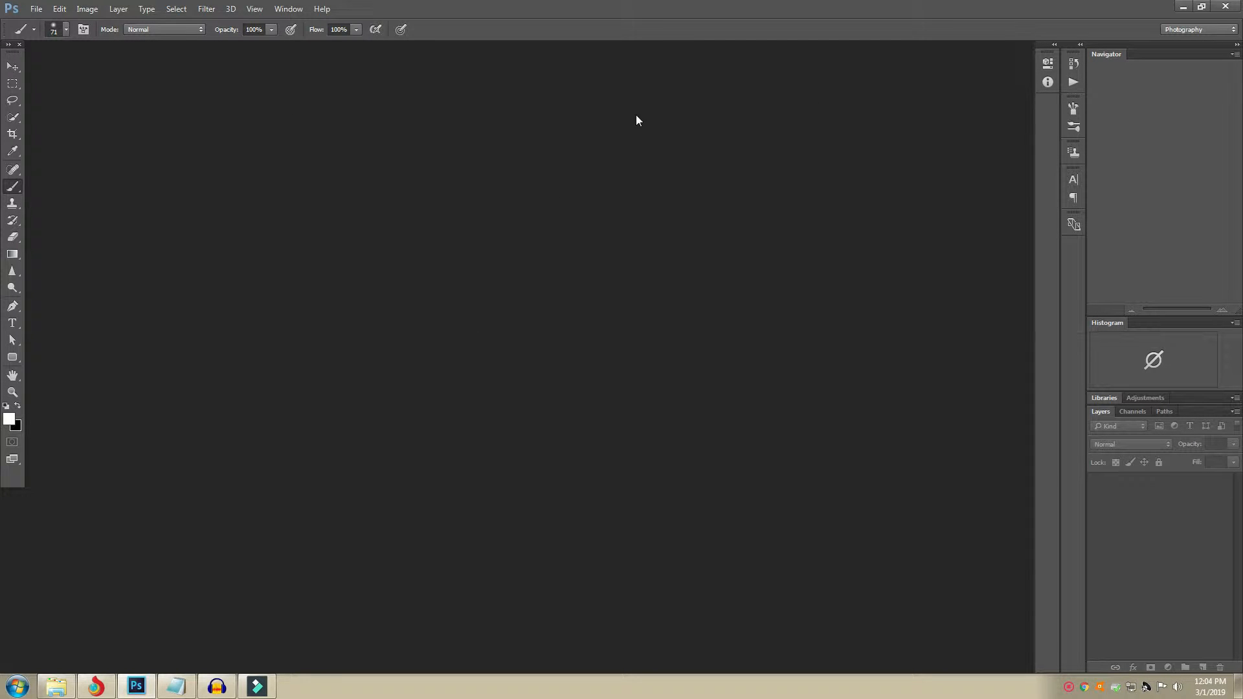
Open the portrait photo IMG_20190227_074455.jpg from the Downloads folder
left_click(37, 10)
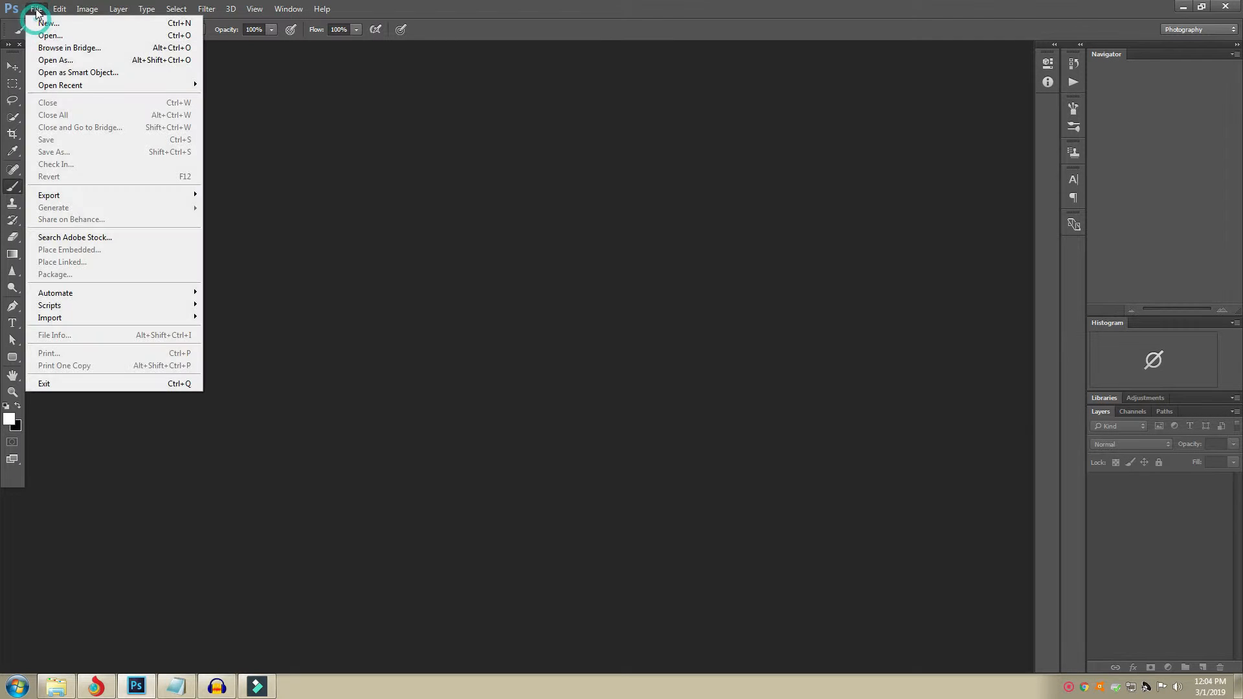
left_click(54, 36)
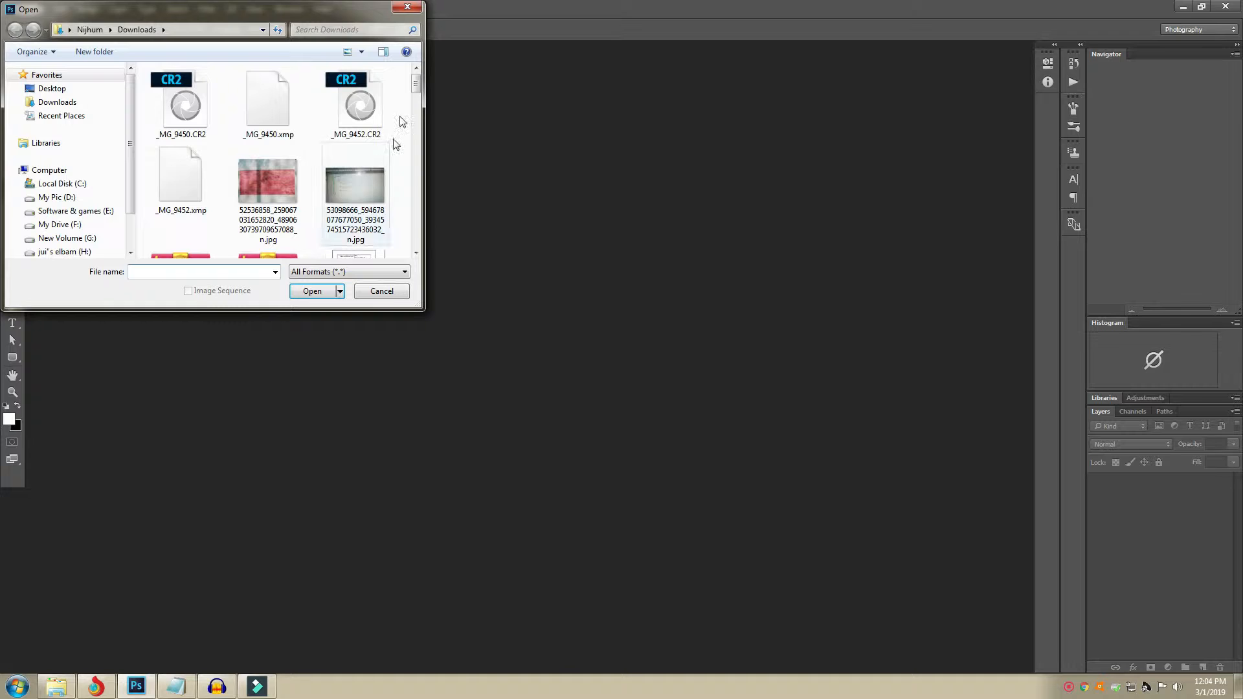
left_click_drag(416, 84, 418, 167)
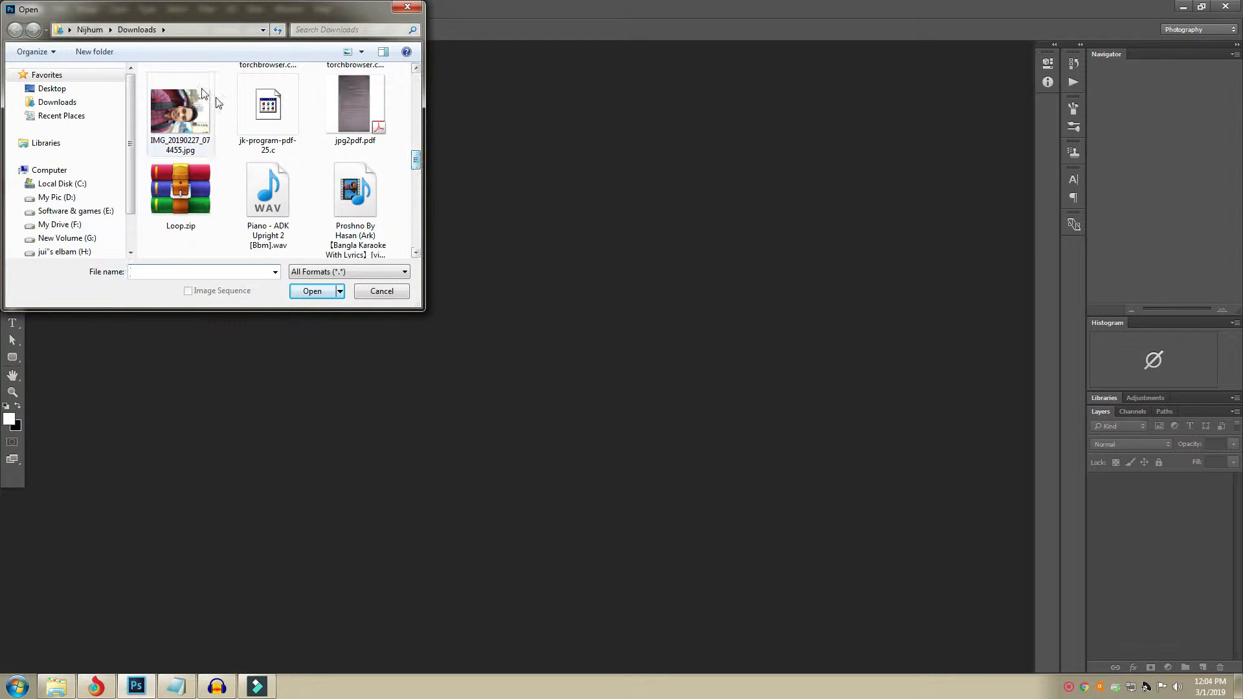
left_click(180, 113)
left_click(314, 292)
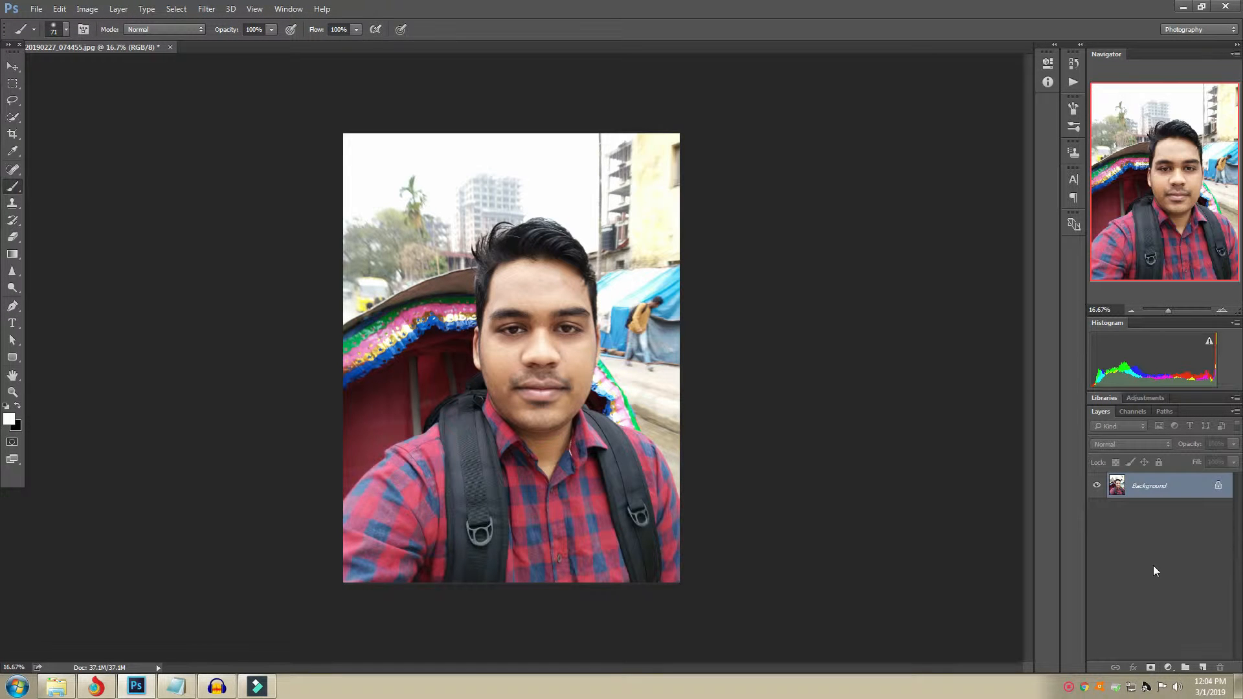
Add a Curves adjustment layer that darkens the photo, with the upper point at input 219, output 194 and the black point at input 15
left_click(1169, 668)
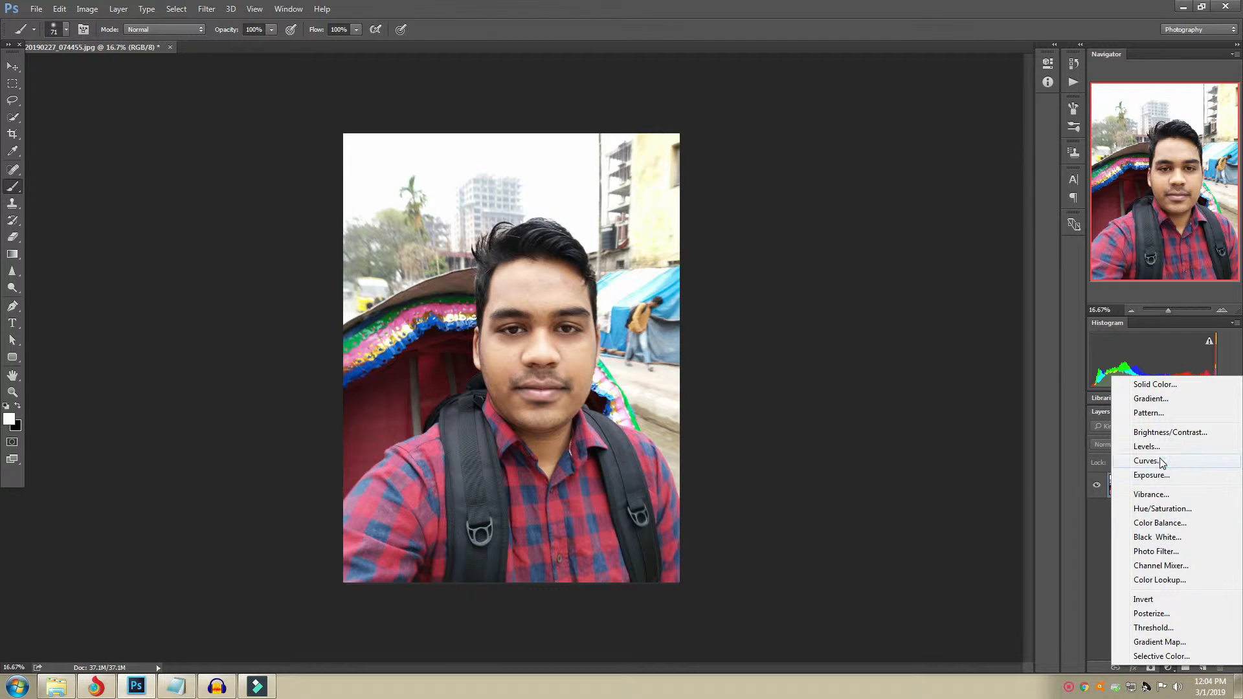
left_click(1148, 460)
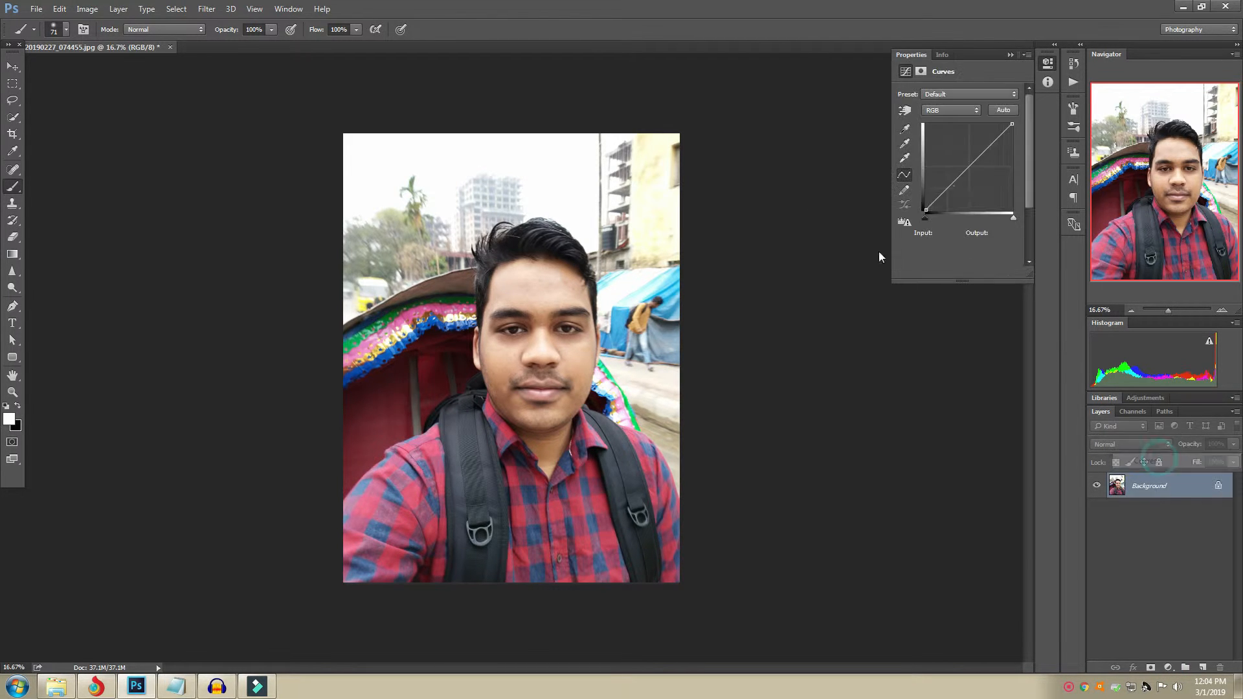
left_click(904, 110)
left_click_drag(543, 287, 543, 302)
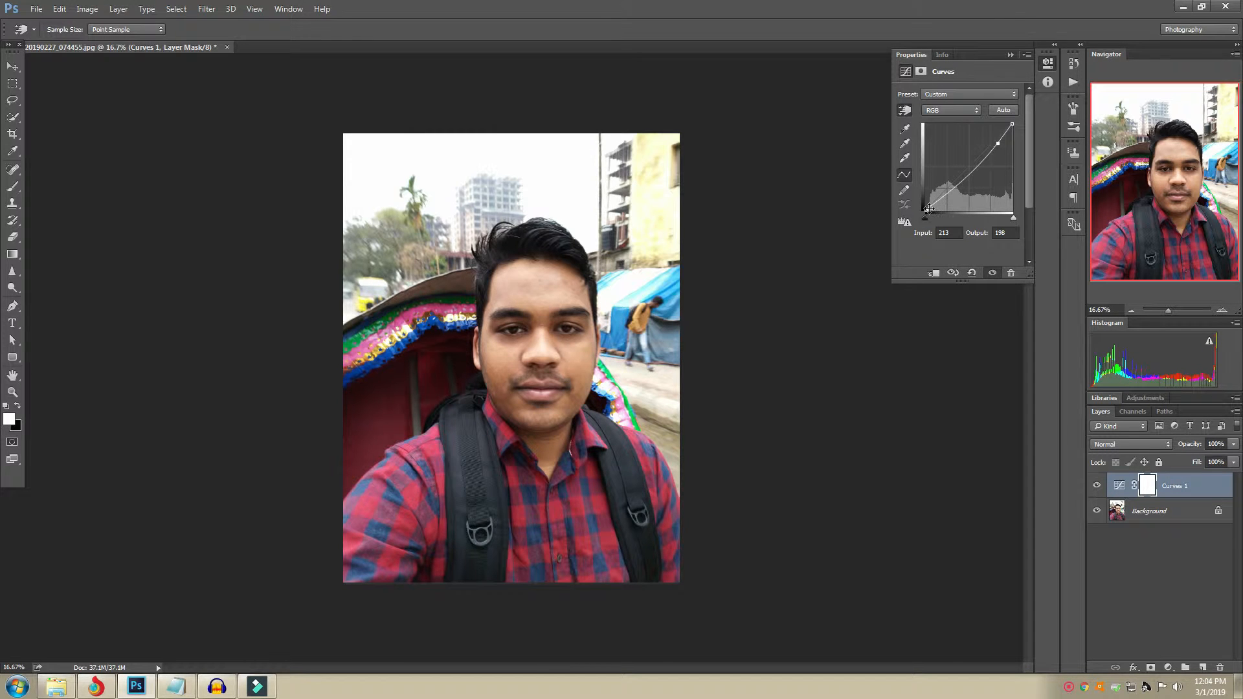
left_click_drag(926, 210, 929, 212)
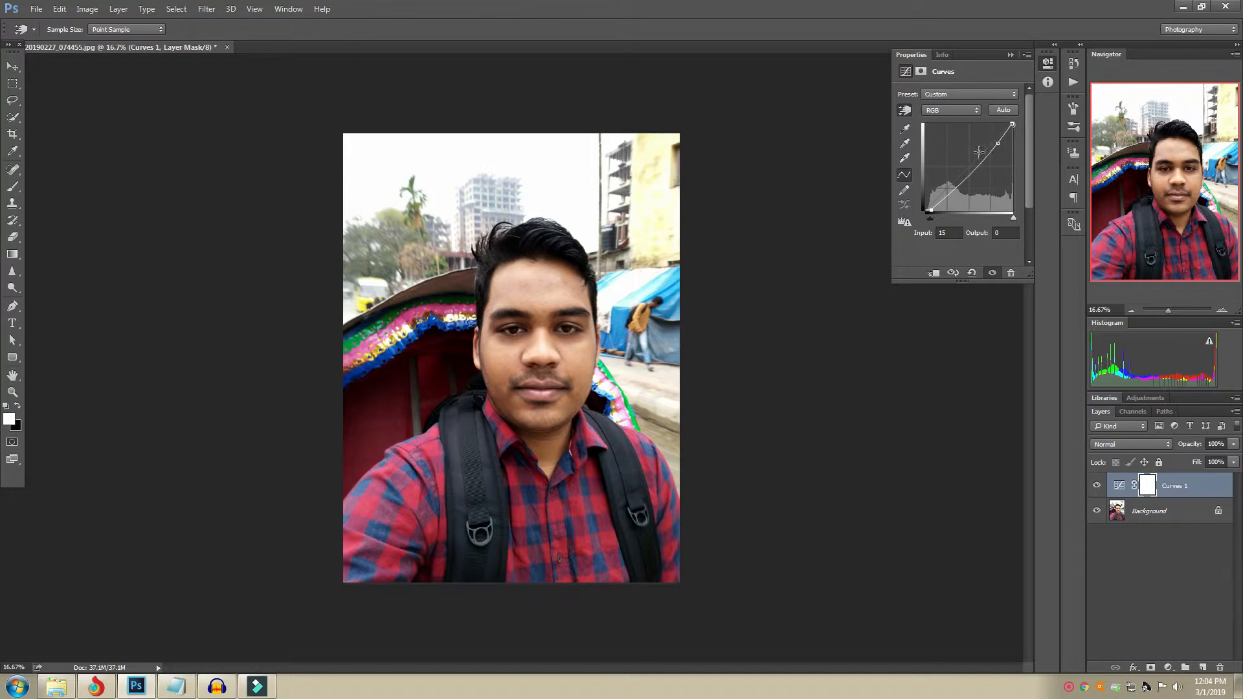
left_click_drag(998, 143, 999, 144)
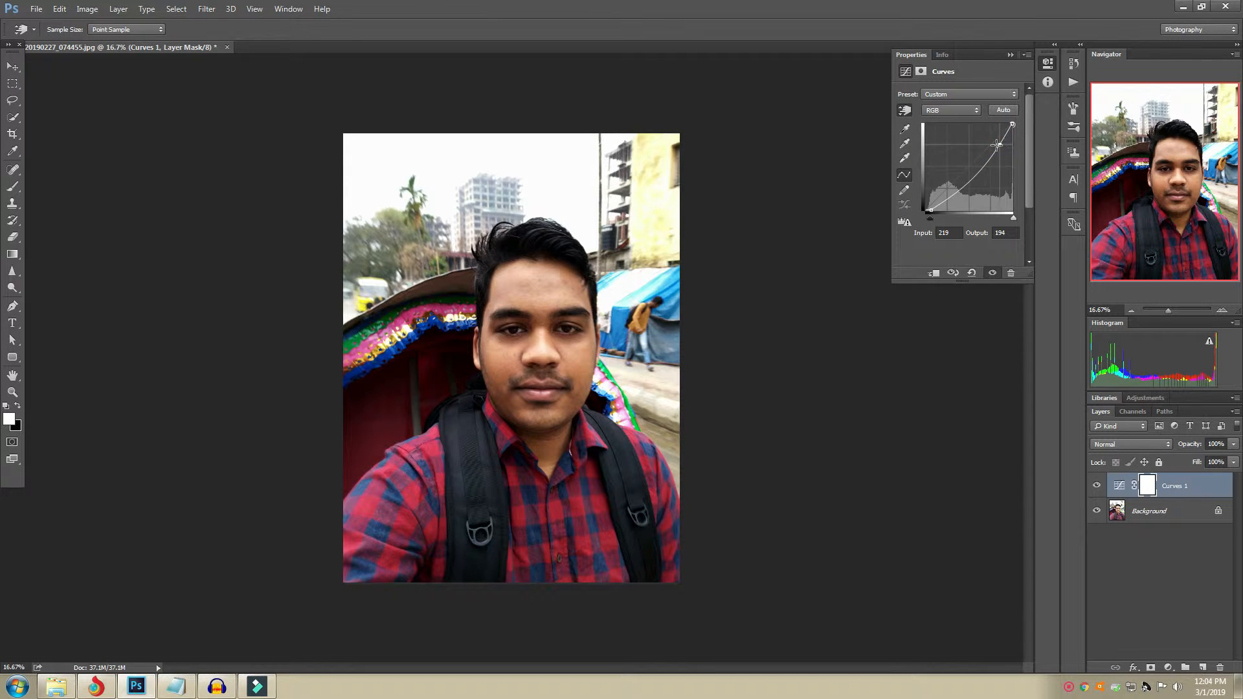
left_click(1010, 54)
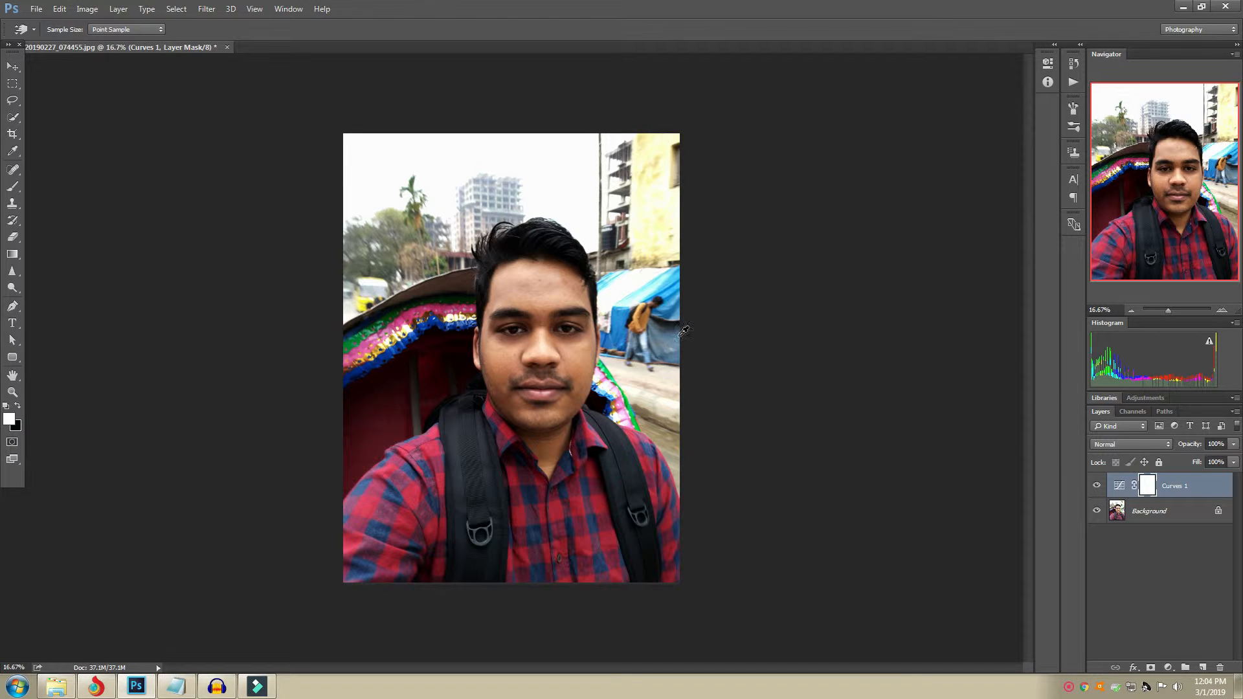
Add a Vibrance adjustment layer directly above the Background with vibrance +84 and saturation -8
left_click(1148, 513)
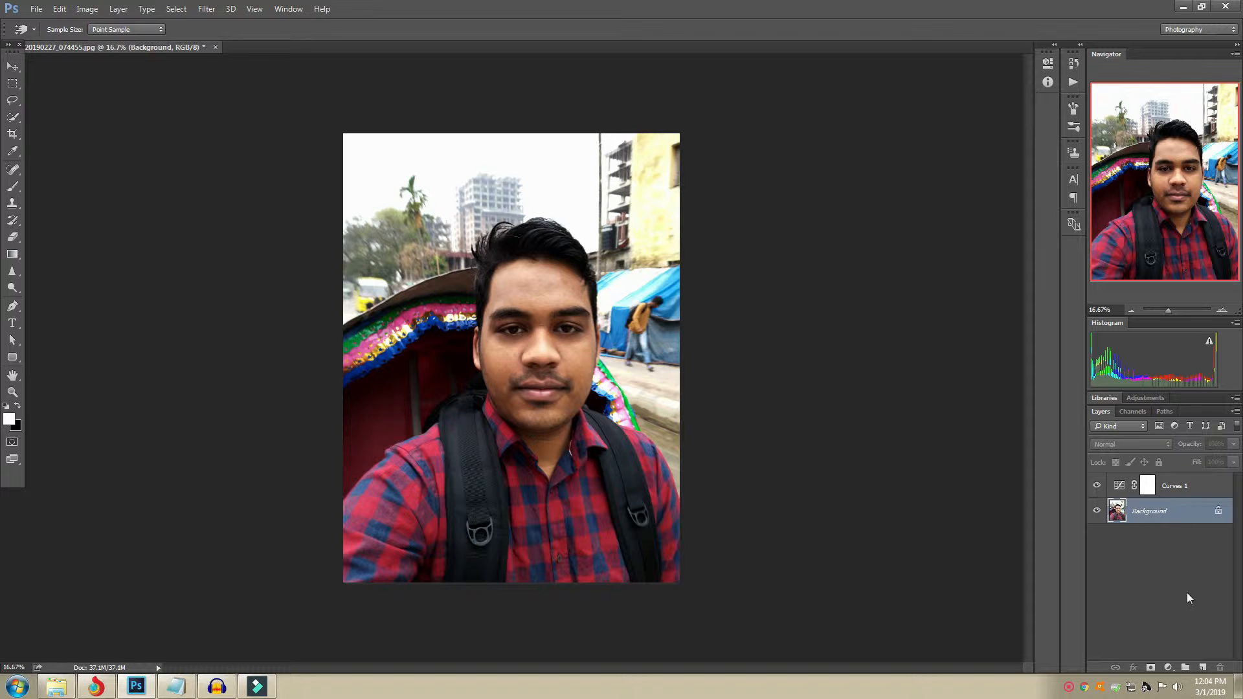
left_click(1168, 667)
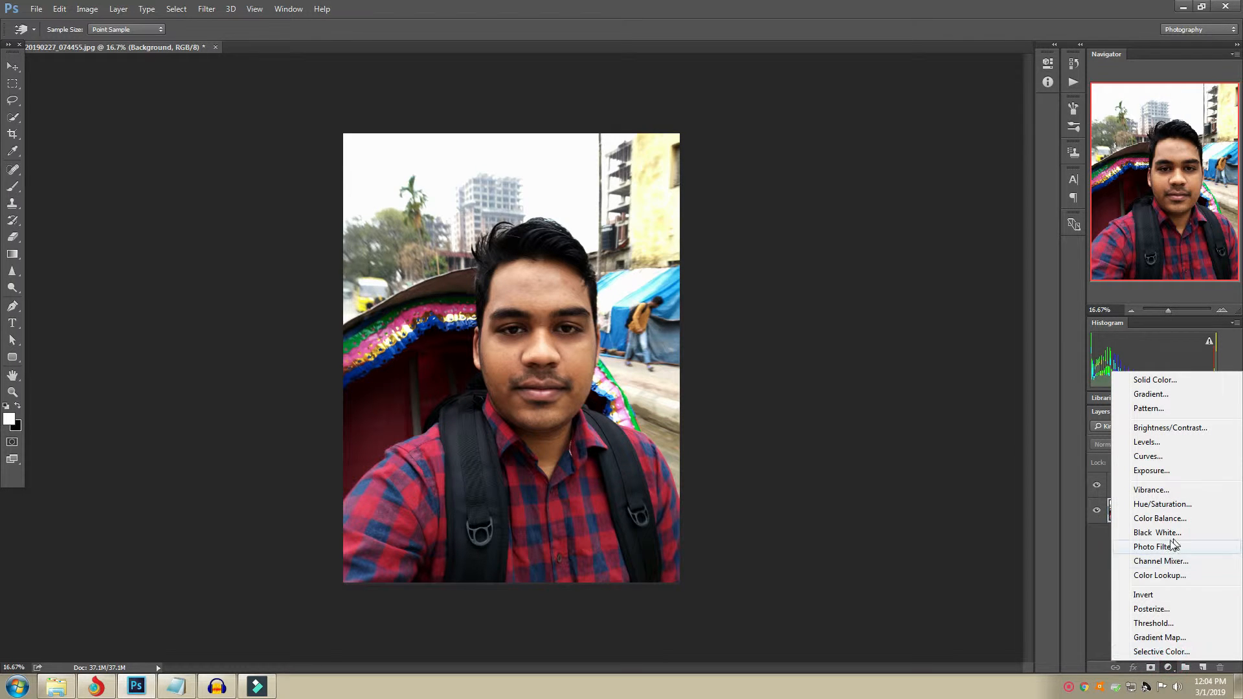
key("Escape")
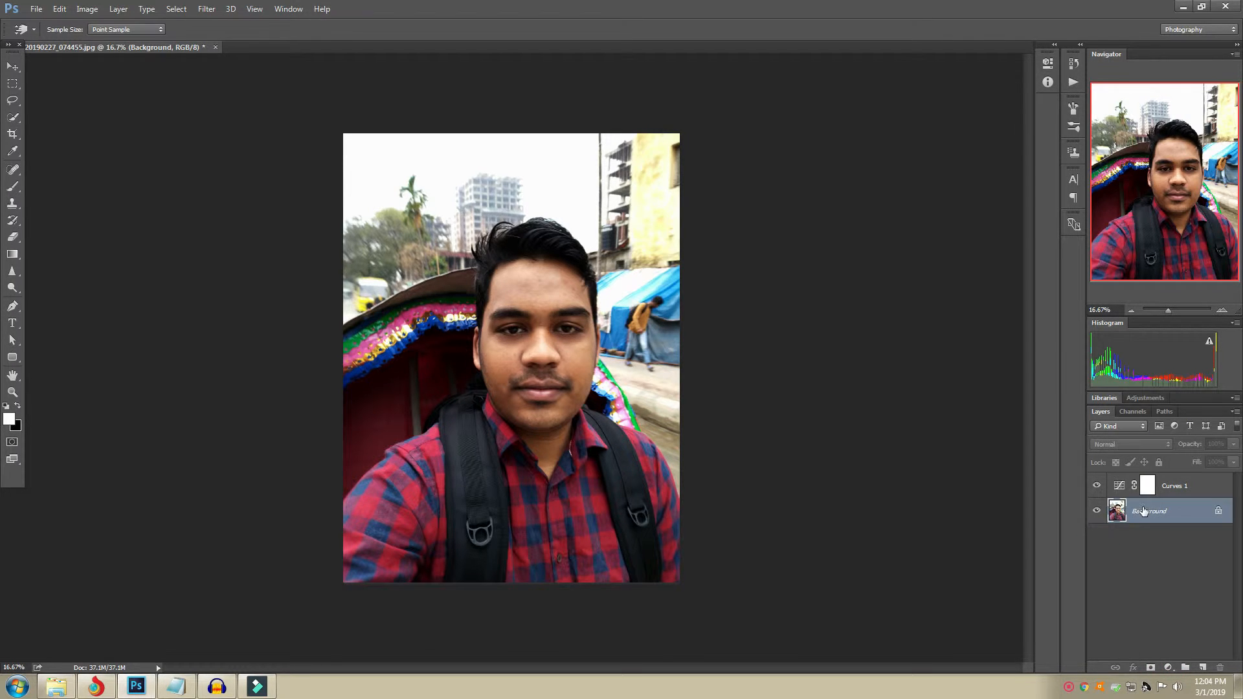
left_click(1169, 668)
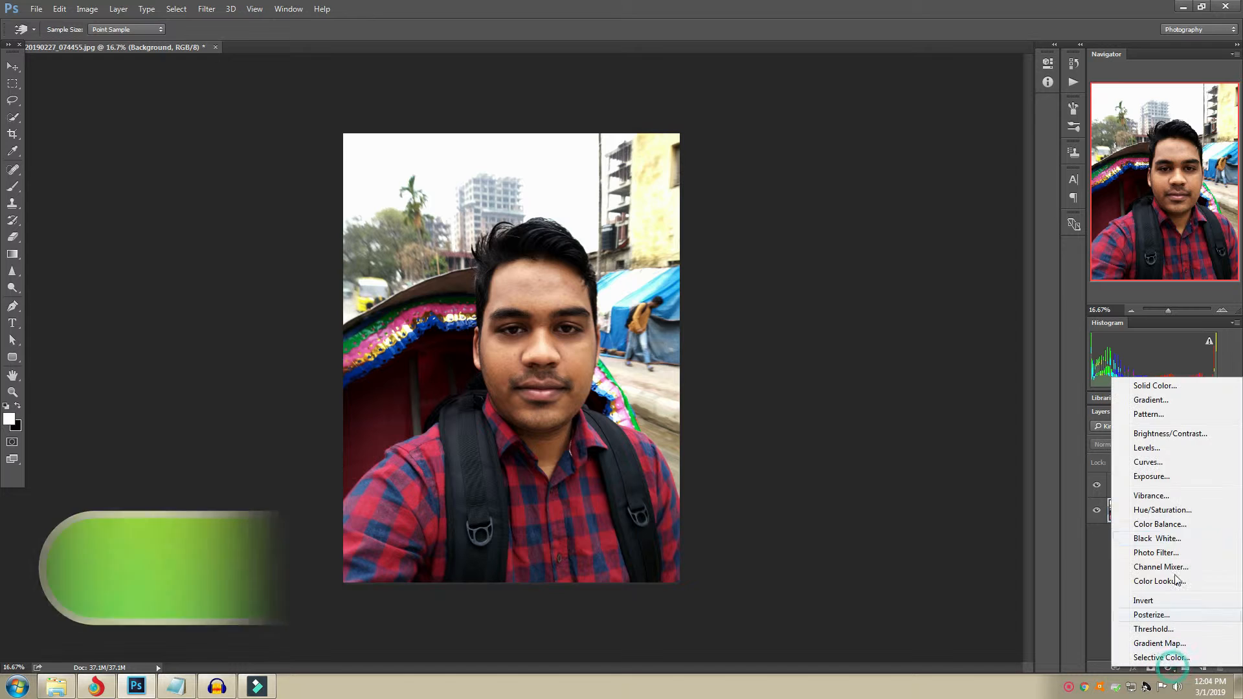
left_click(1165, 496)
left_click_drag(956, 108, 949, 132)
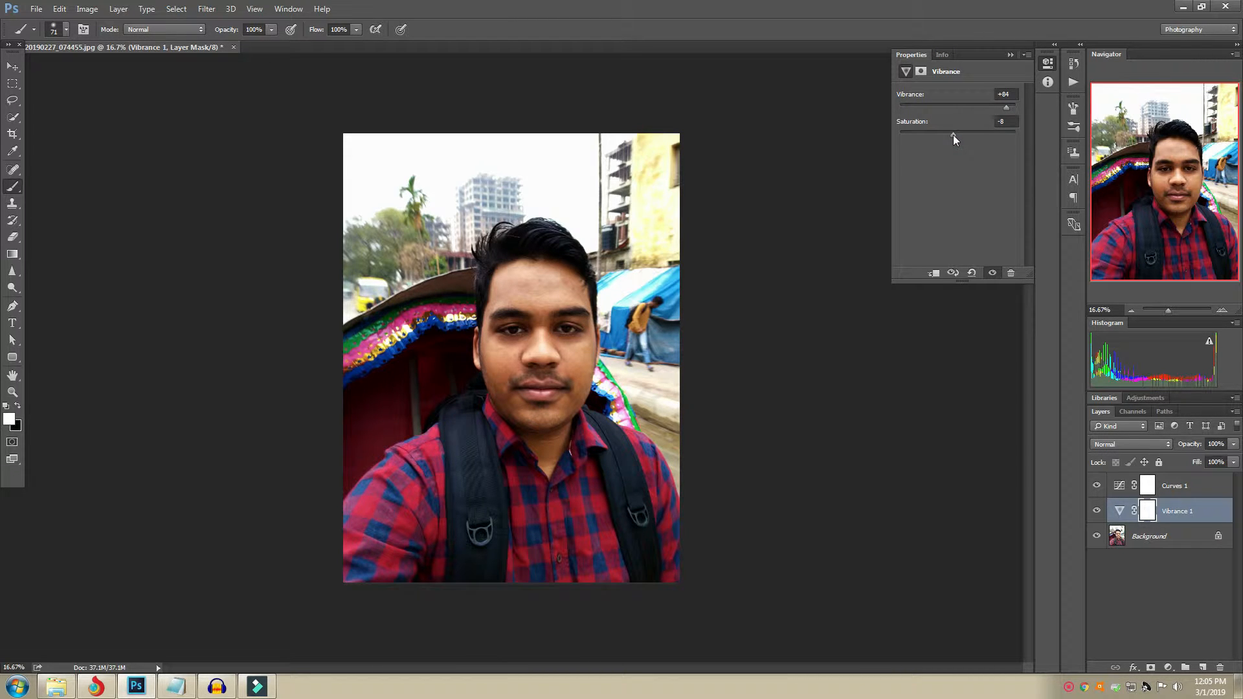
left_click(1010, 56)
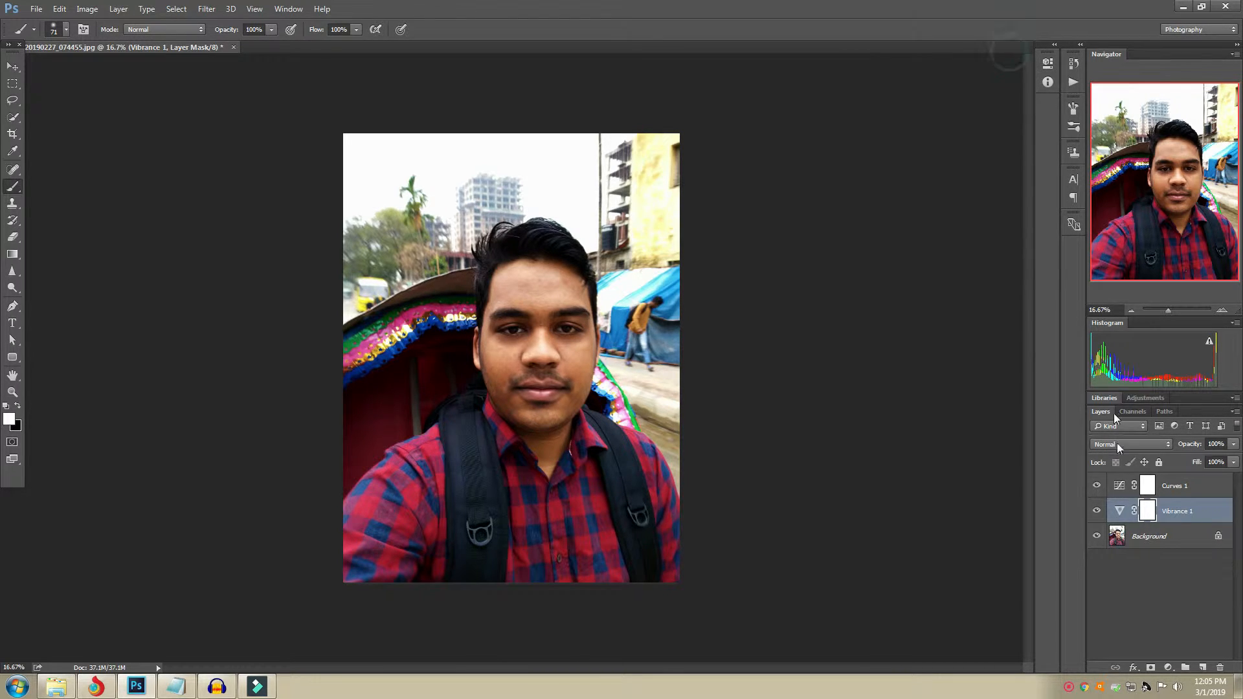
Add a Photo Filter adjustment layer directly above the Background with the turquoise color 1ae5cf and 26% density
left_click(1162, 538)
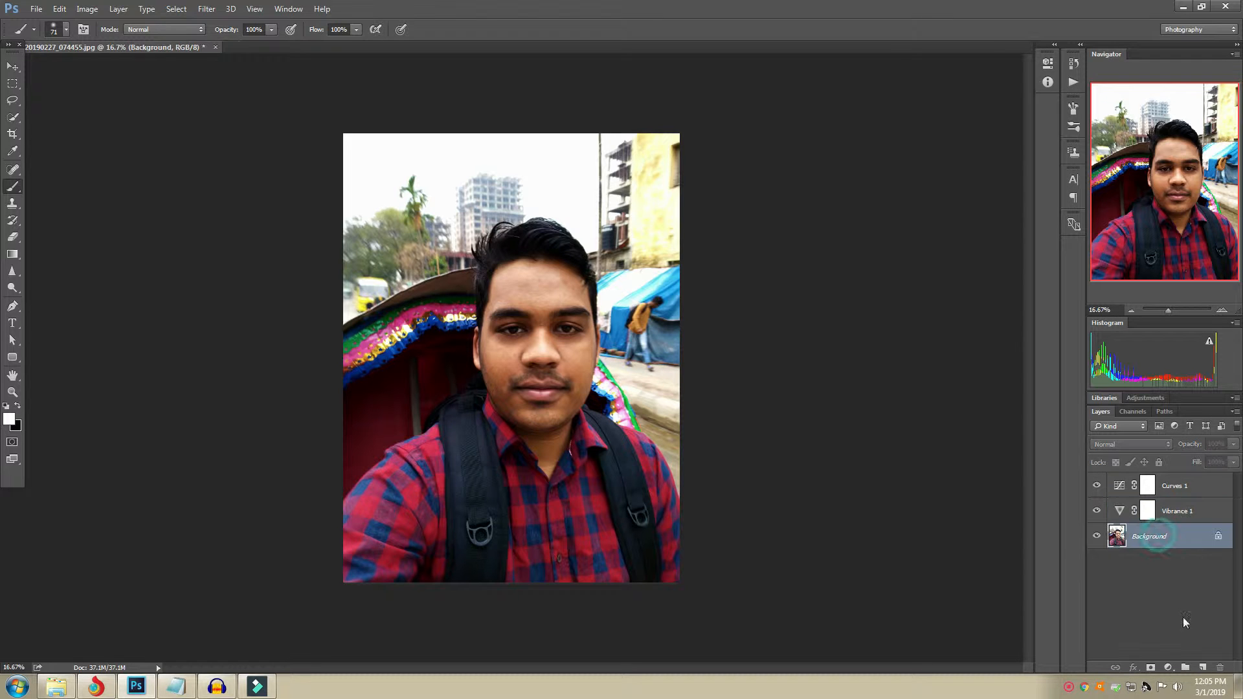
left_click(1168, 667)
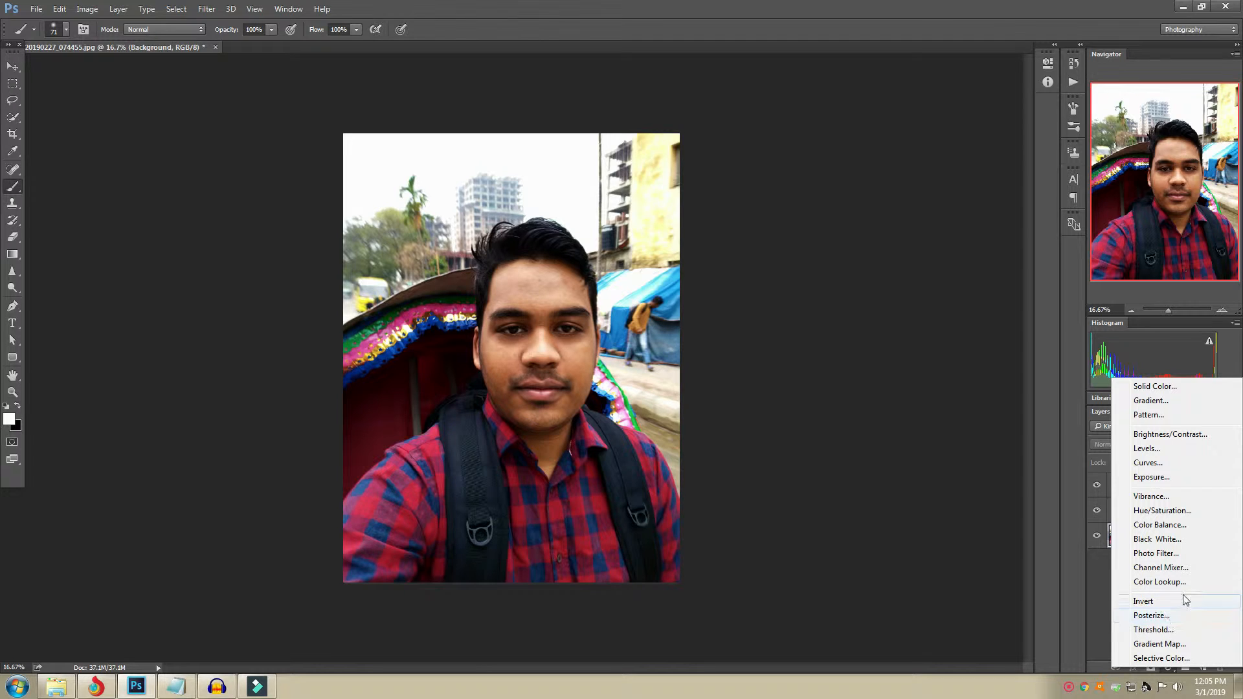
left_click(1191, 553)
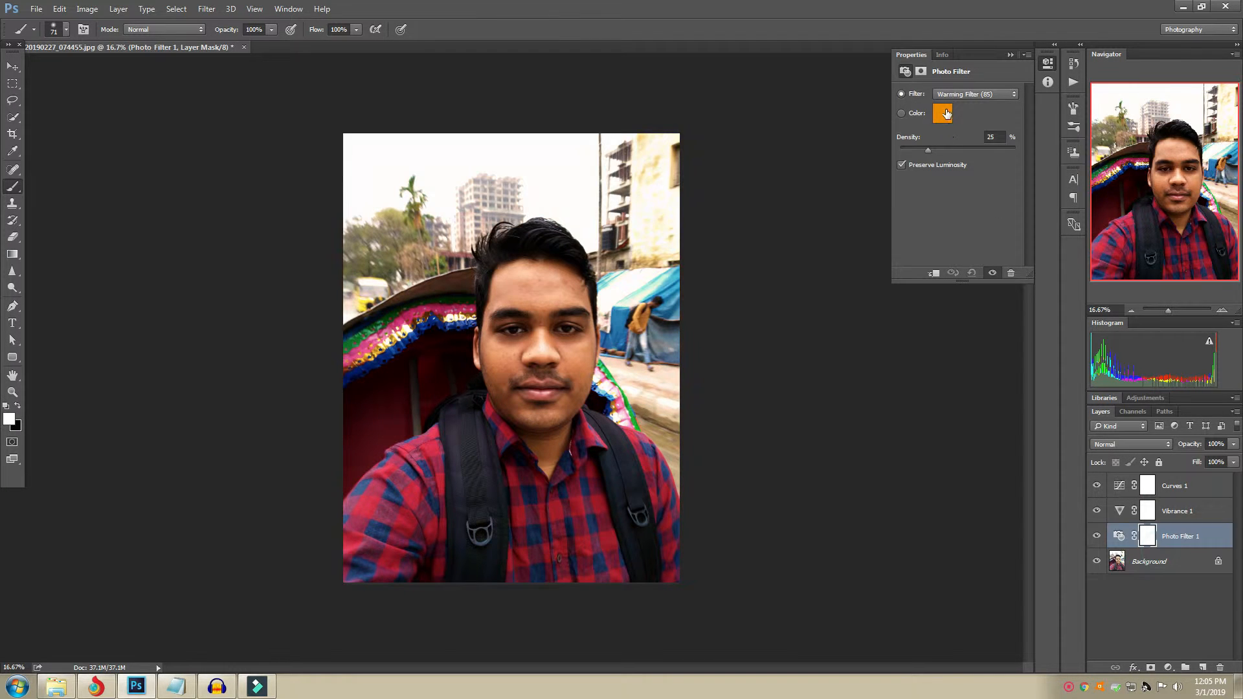
left_click(946, 114)
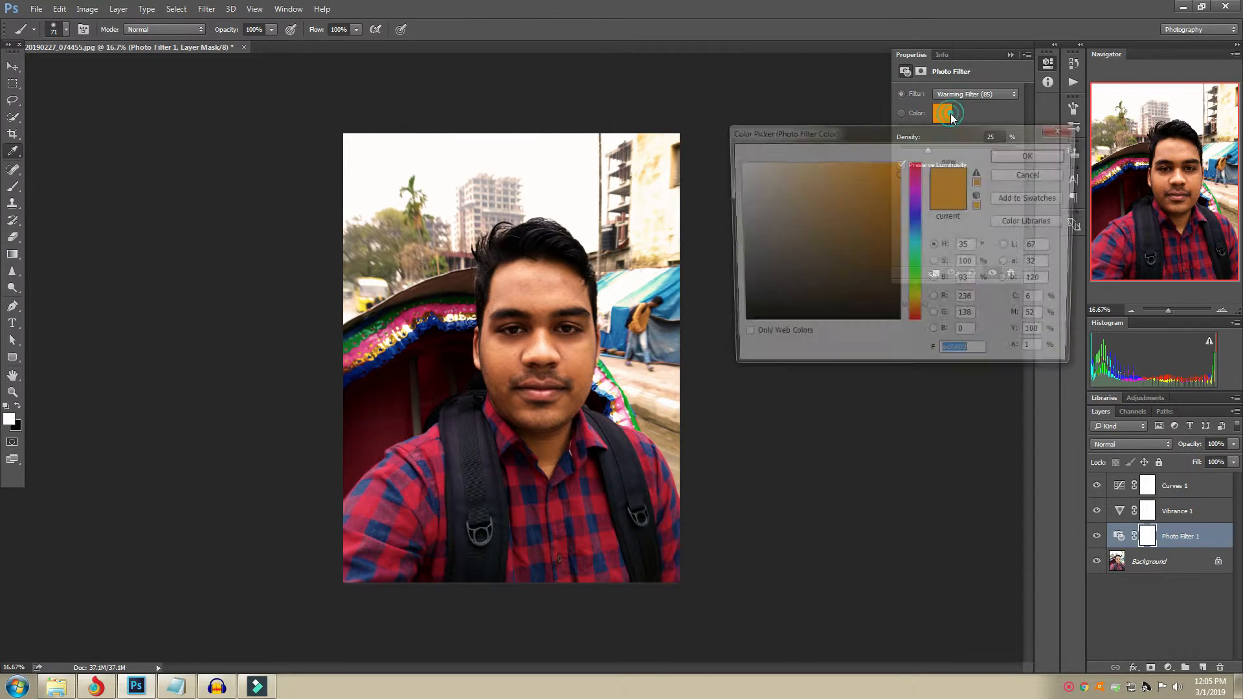
left_click_drag(932, 132, 904, 166)
left_click(897, 277)
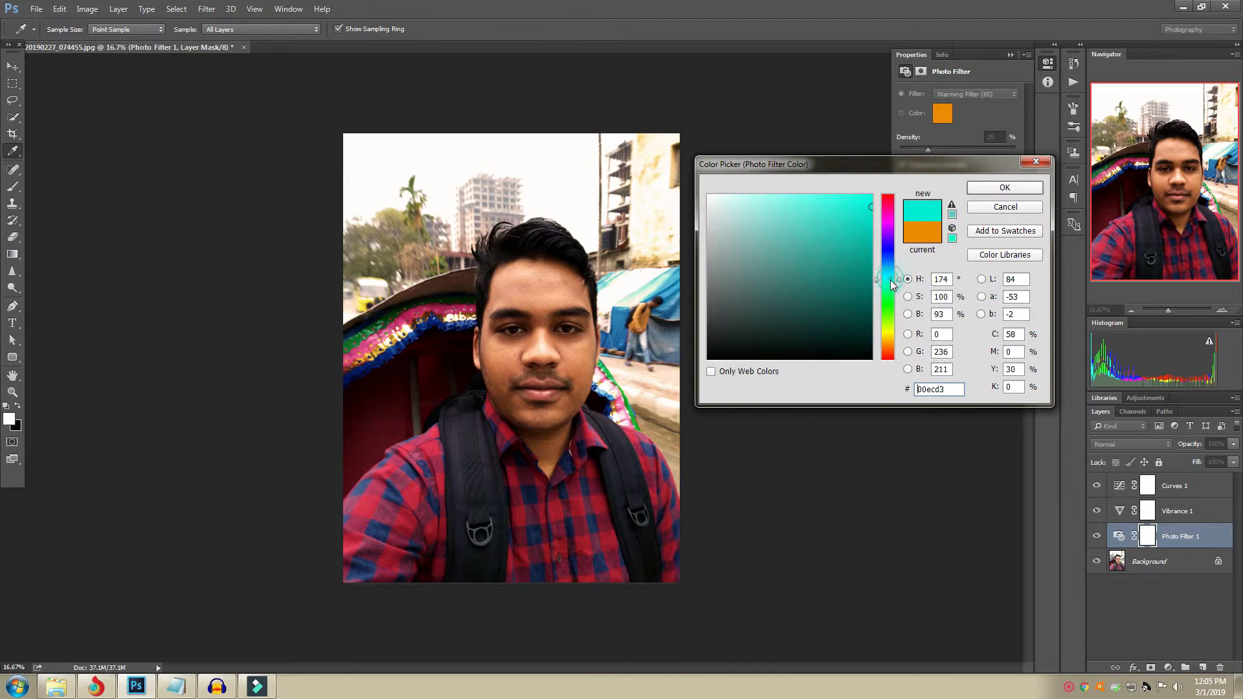
left_click(853, 212)
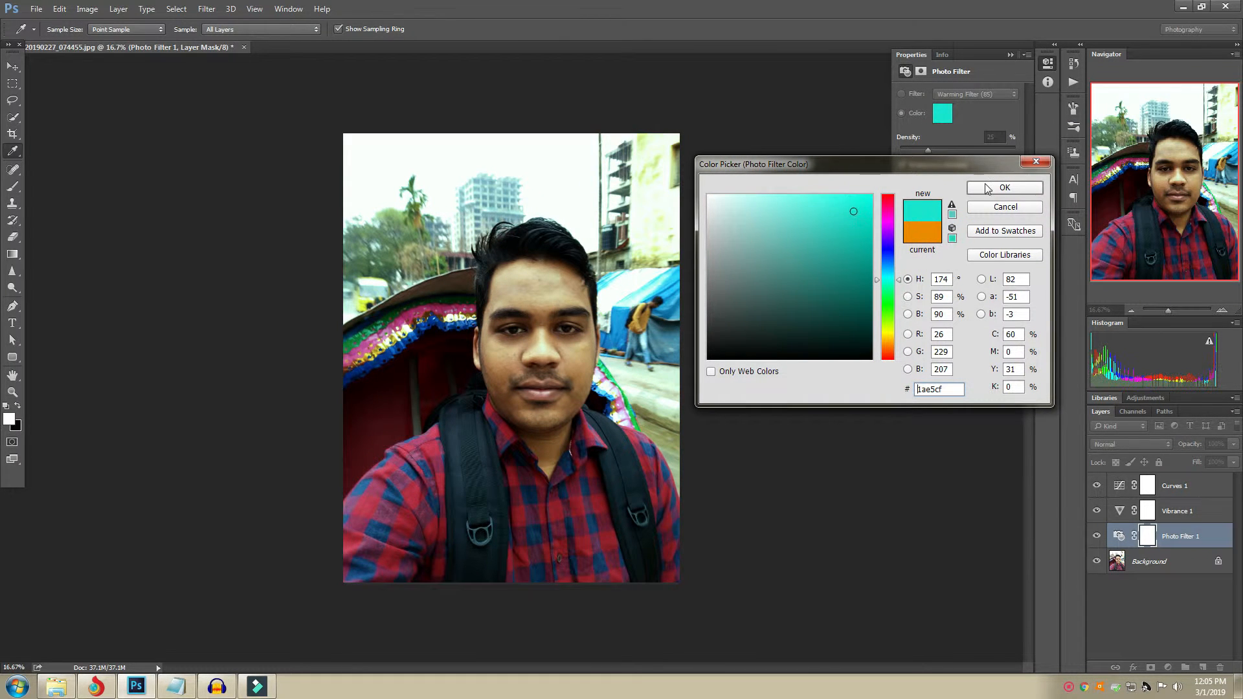
left_click(988, 188)
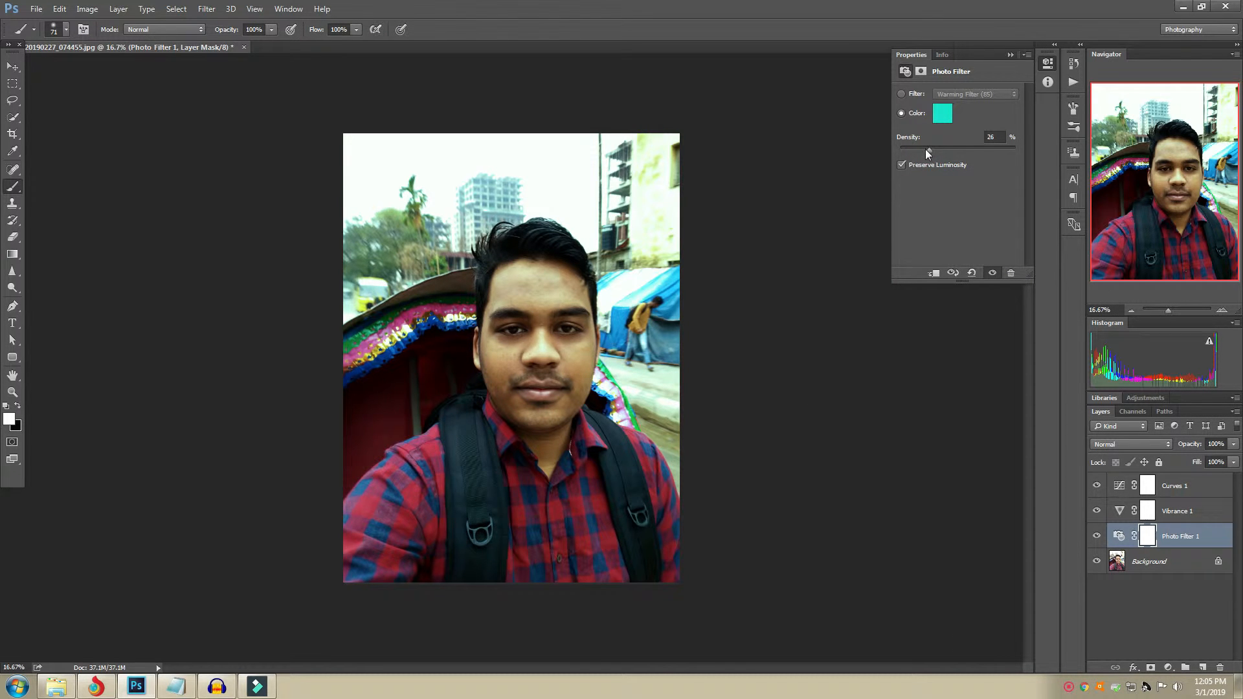
left_click(1009, 55)
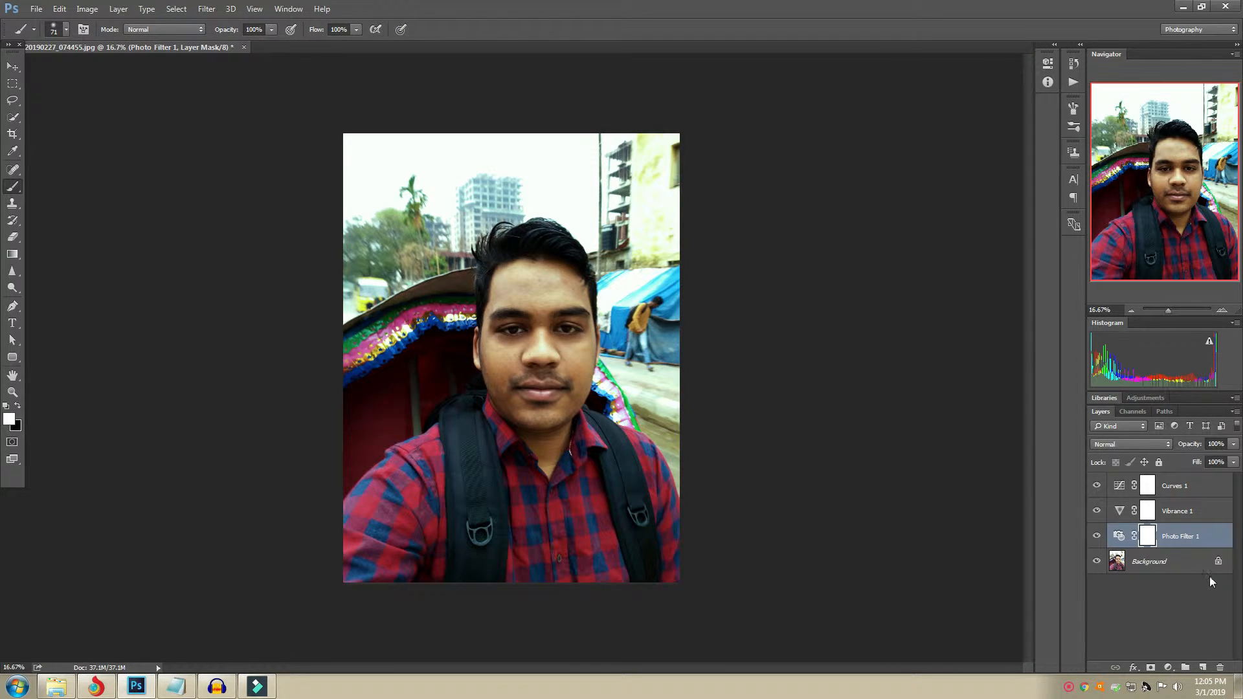
Add a Color Balance adjustment layer directly above the Background and set its tone to Highlights
left_click(1150, 561)
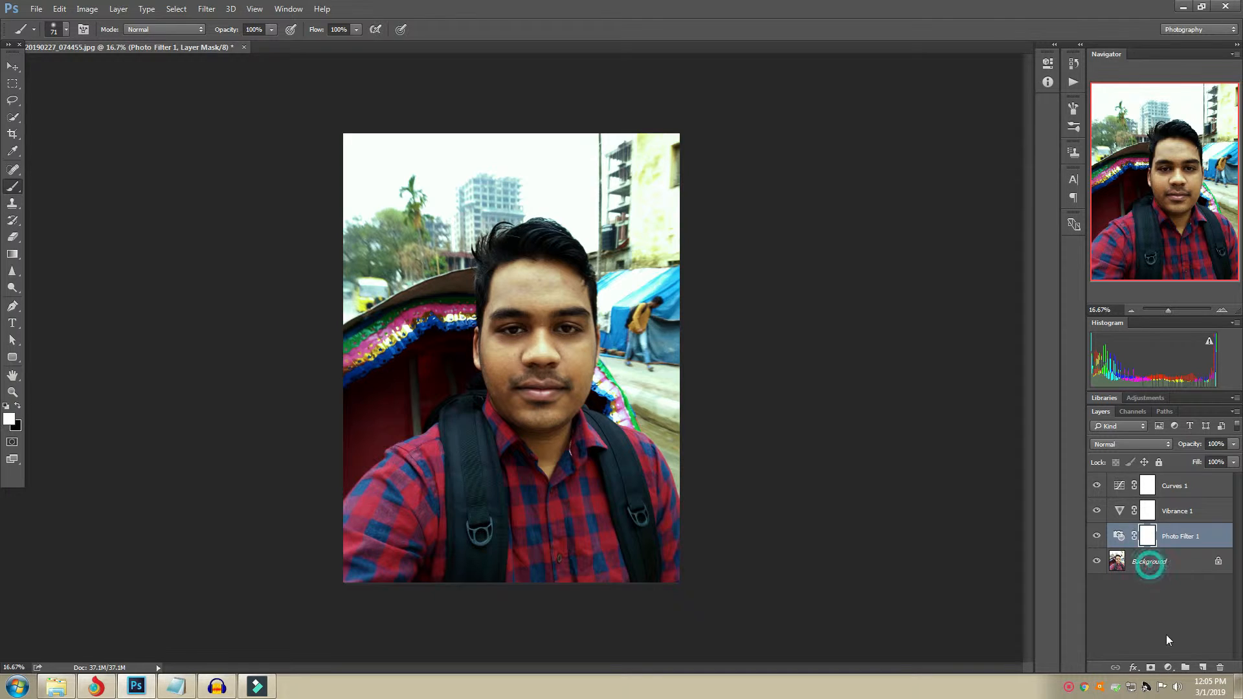
left_click(1167, 668)
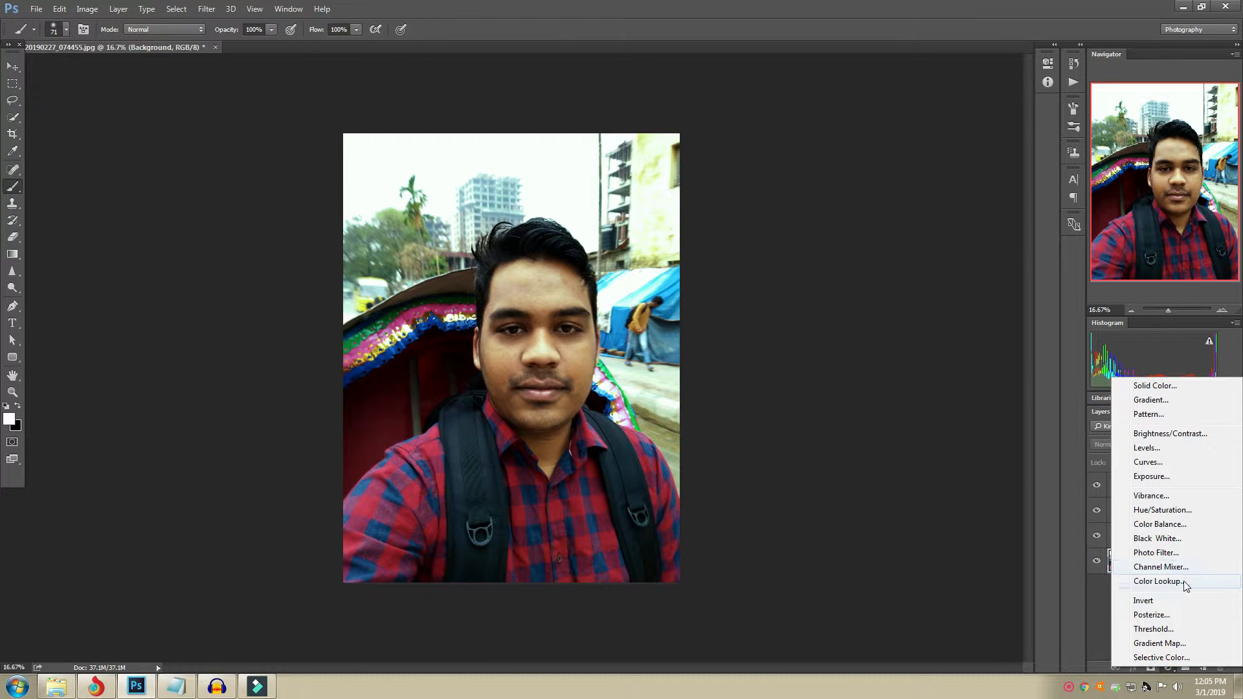
left_click(1176, 525)
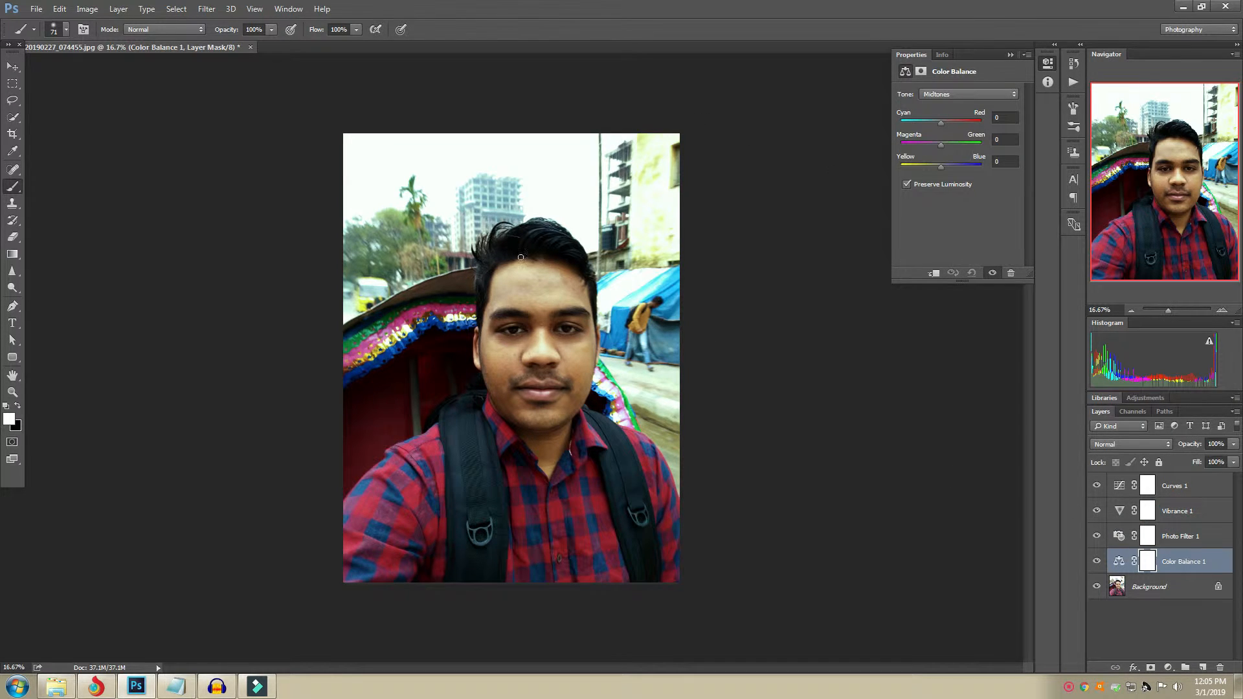
left_click(960, 95)
Set the Color Balance highlights to Cyan–Red 15, Magenta–Green -2 and Yellow–Blue 12
left_click(941, 123)
mouse_move(941, 123)
left_mouse_down()
mouse_move(928, 125)
mouse_move(941, 124)
left_mouse_up()
left_click_drag(947, 124, 943, 125)
left_click_drag(1010, 118, 994, 117)
type("15")
left_click(1003, 117)
left_click(941, 145)
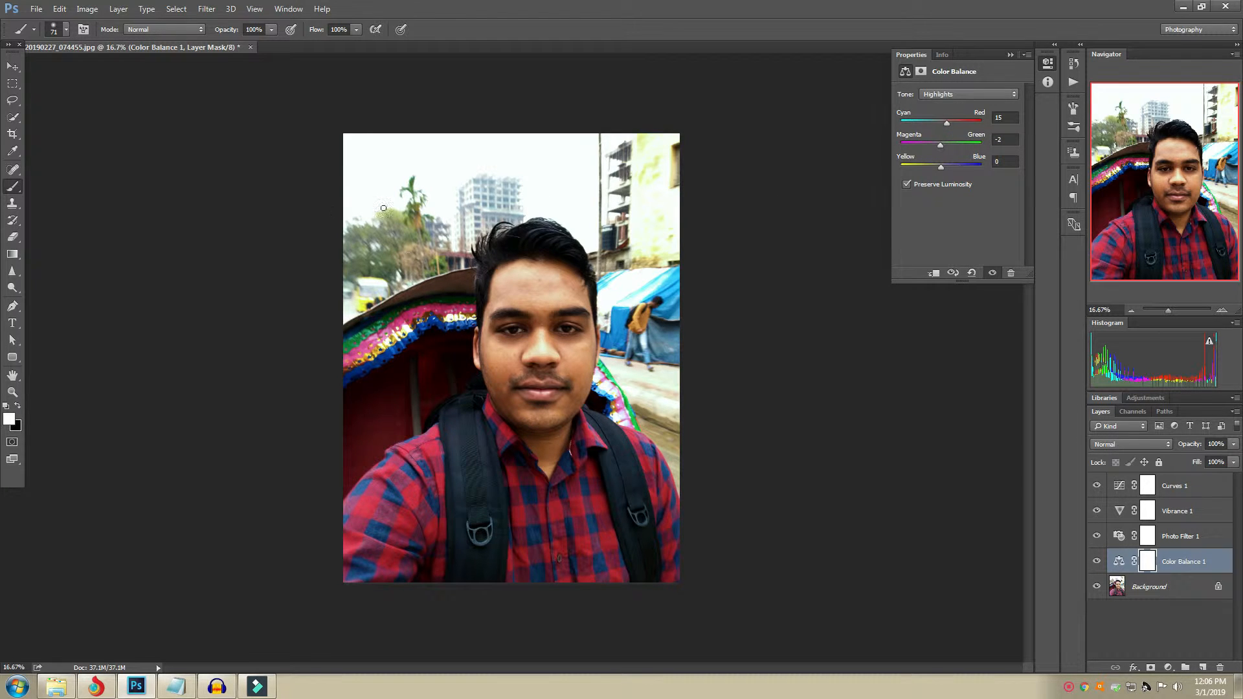
left_click_drag(939, 146, 941, 170)
left_click(1006, 161)
type("12")
Shift the Color Balance layer's shadows toward cyan, setting Cyan–Red to -22
left_click(957, 92)
left_click(949, 114)
left_click(942, 123)
scroll(538, 490, "up", 1)
key("alt")
scroll(561, 492, "up", 2)
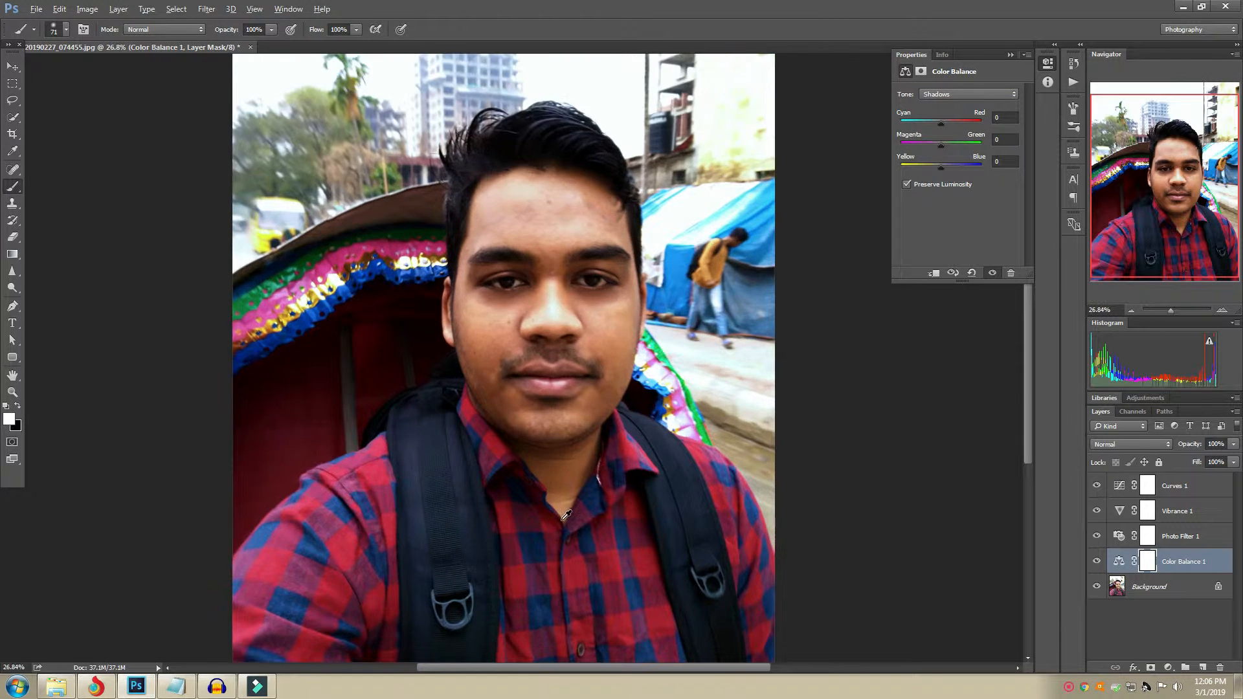
scroll(603, 557, "up", 3)
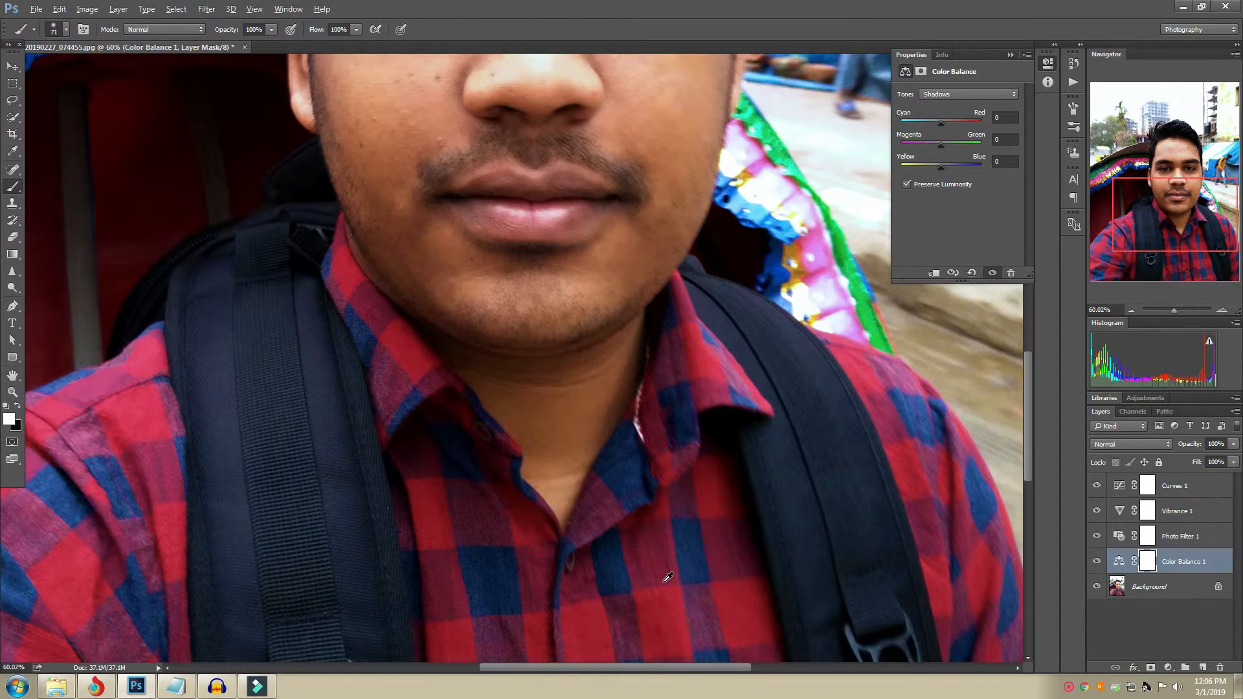
scroll(639, 571, "down", 4)
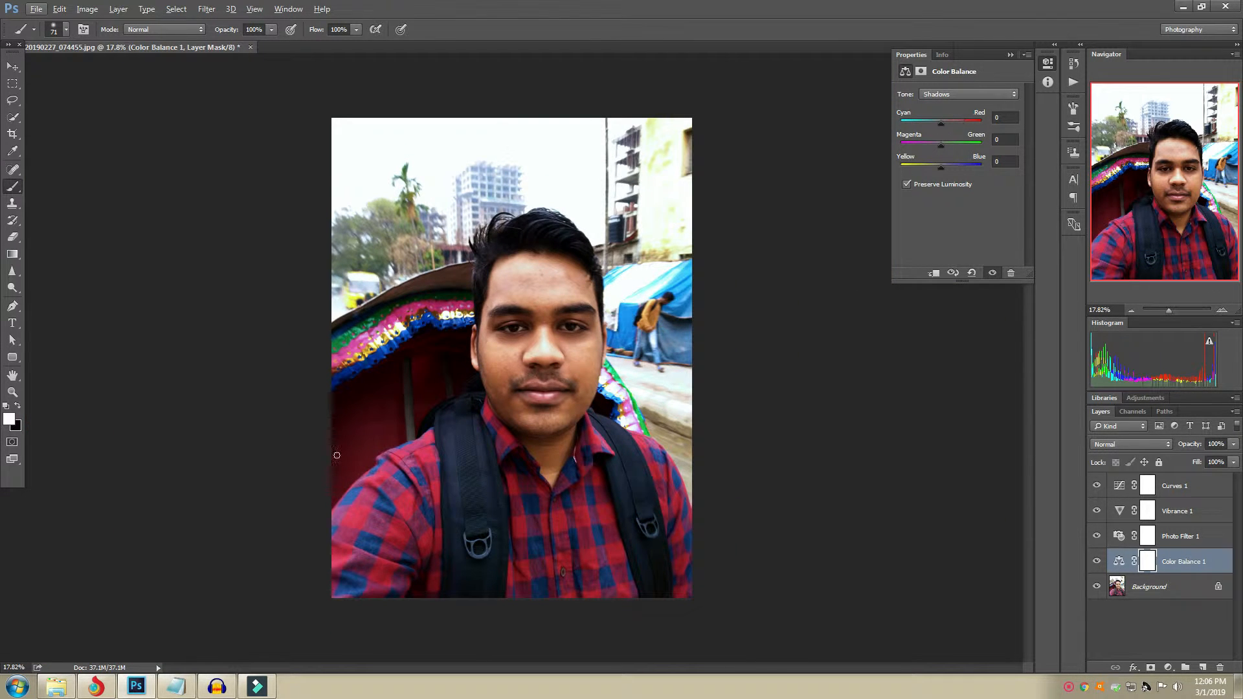
left_click_drag(939, 123, 937, 124)
Nudge the shadows' Magenta–Green balance toward green and adjust their Yellow–Blue balance
left_click_drag(941, 146, 941, 151)
left_click(1004, 139)
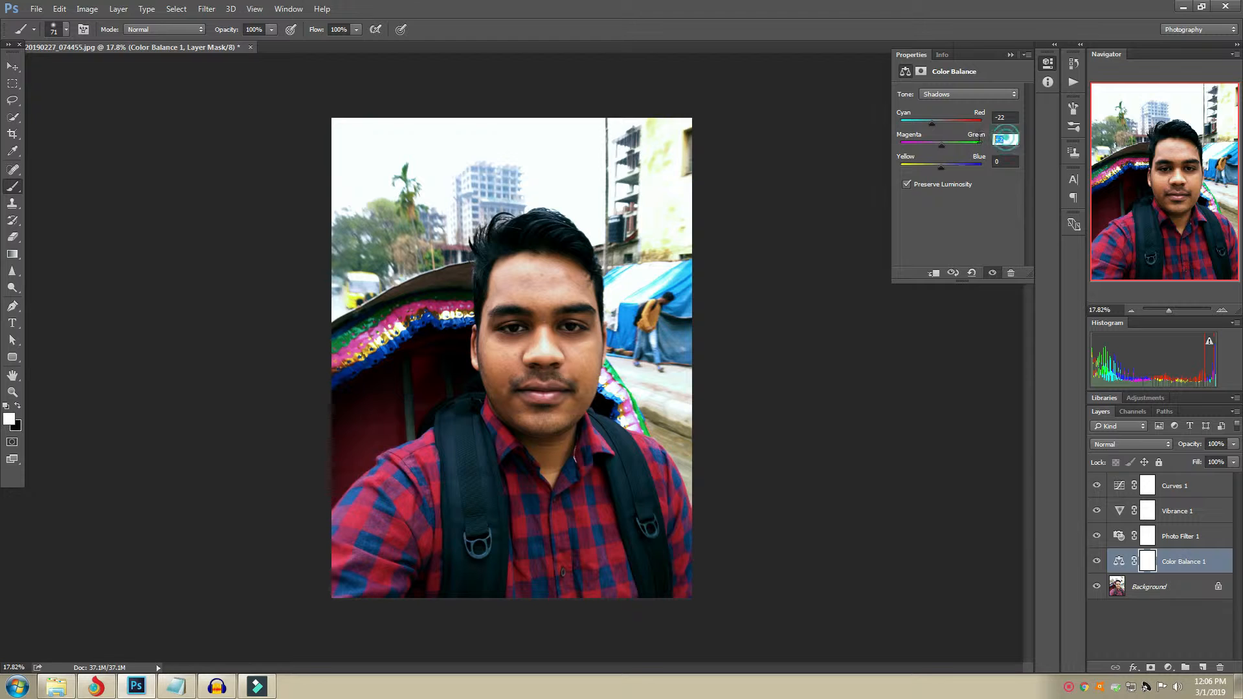
type("+")
left_click(1007, 139)
left_click(953, 167)
left_click(942, 169)
mouse_move(947, 172)
left_mouse_down()
mouse_move(954, 165)
mouse_move(941, 165)
left_mouse_up()
left_click(1010, 55)
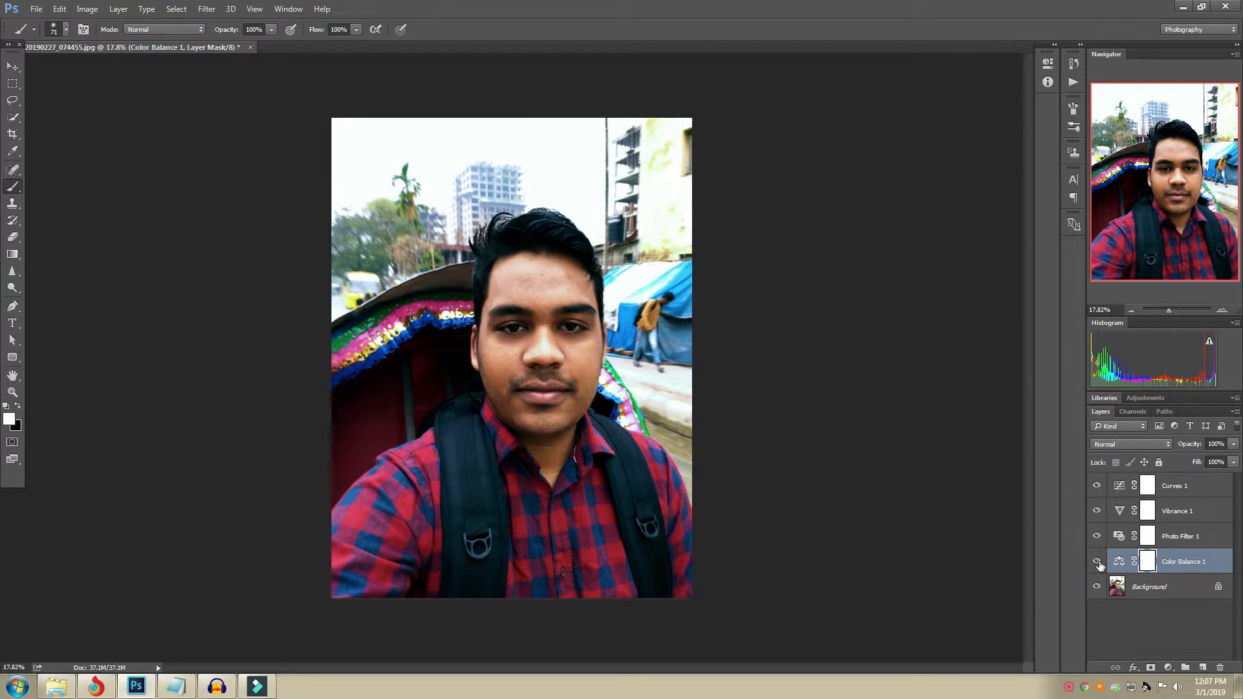
Compare the photo with the Color Balance layer hidden and shown, and select that layer
left_click(1097, 563)
left_click(1097, 563)
left_click(1163, 590)
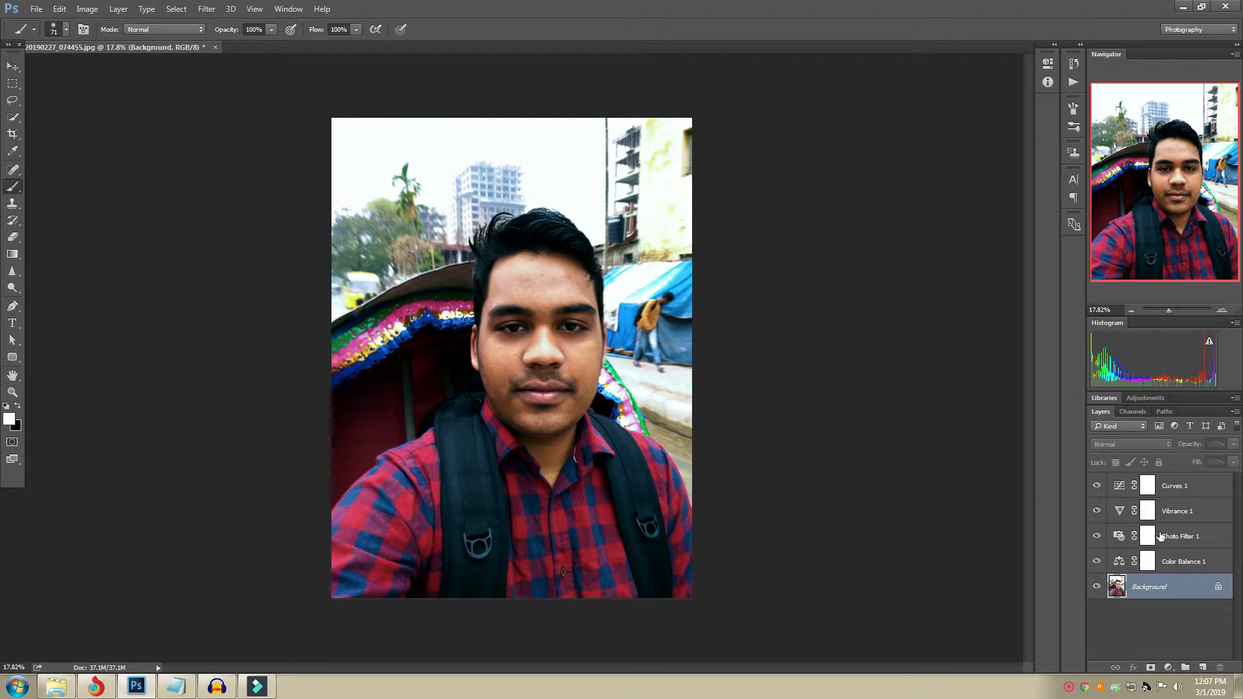
left_click(1173, 563)
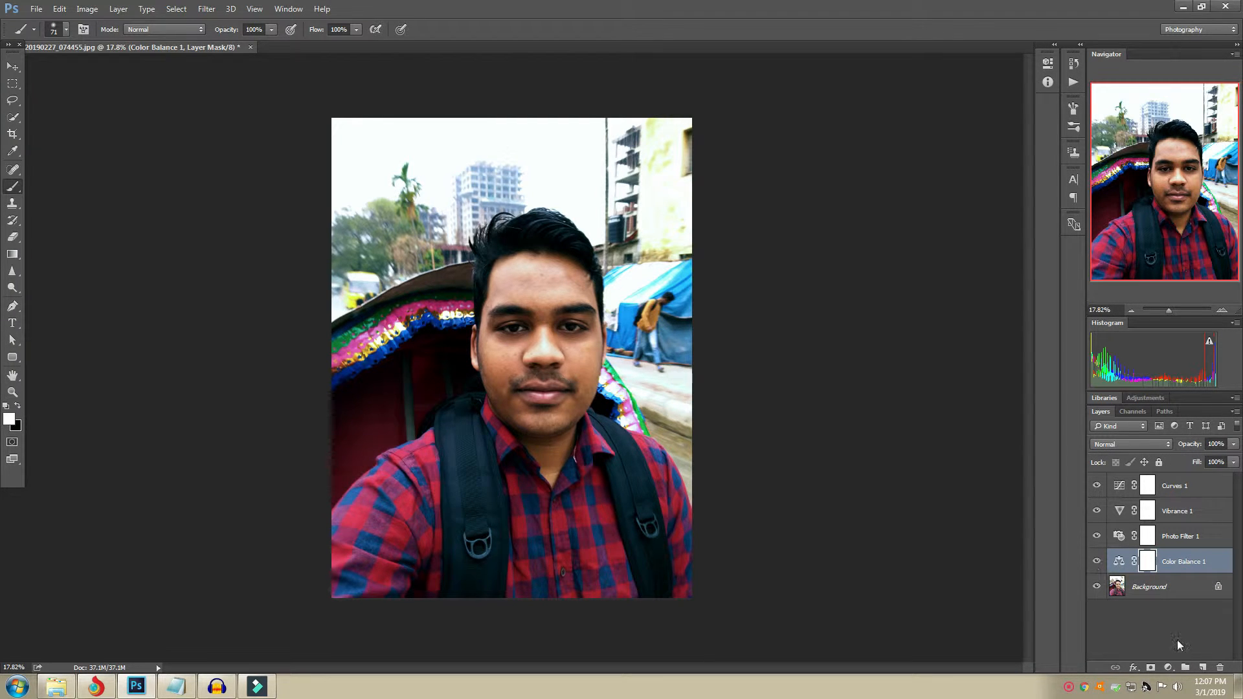
Add a Black & White adjustment layer directly above the Background with Reds at 47 and its blend mode set to Luminosity
left_click(1163, 593)
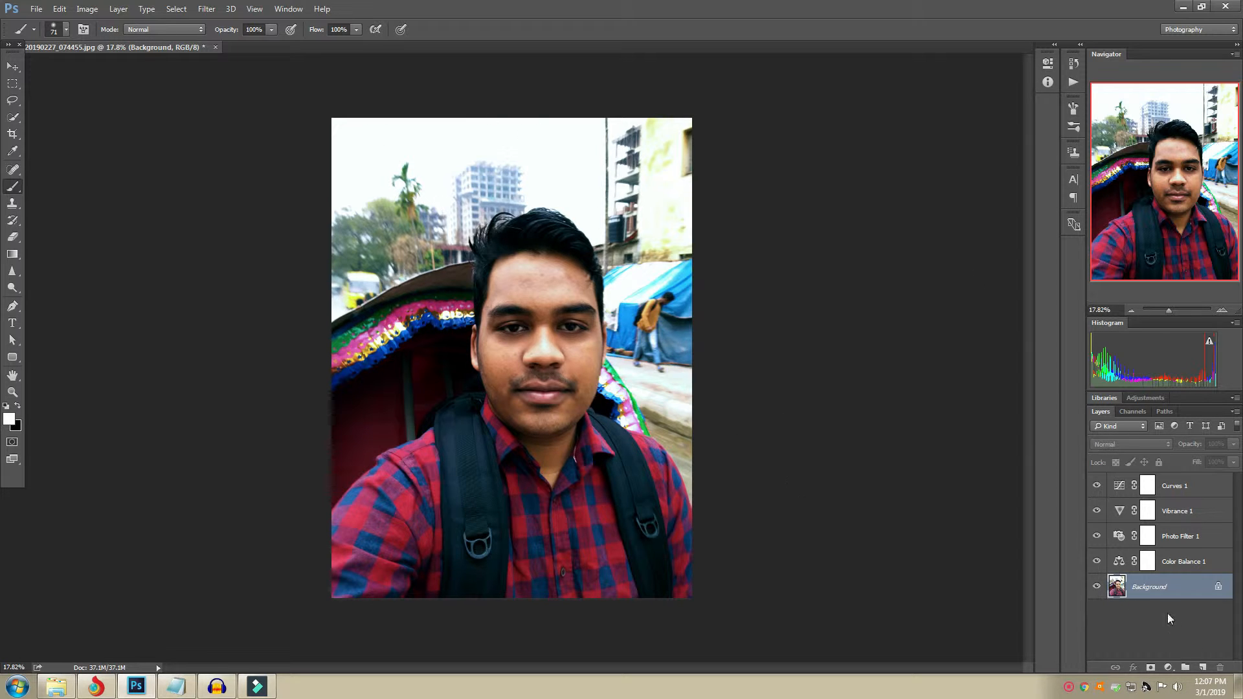
left_click(1168, 667)
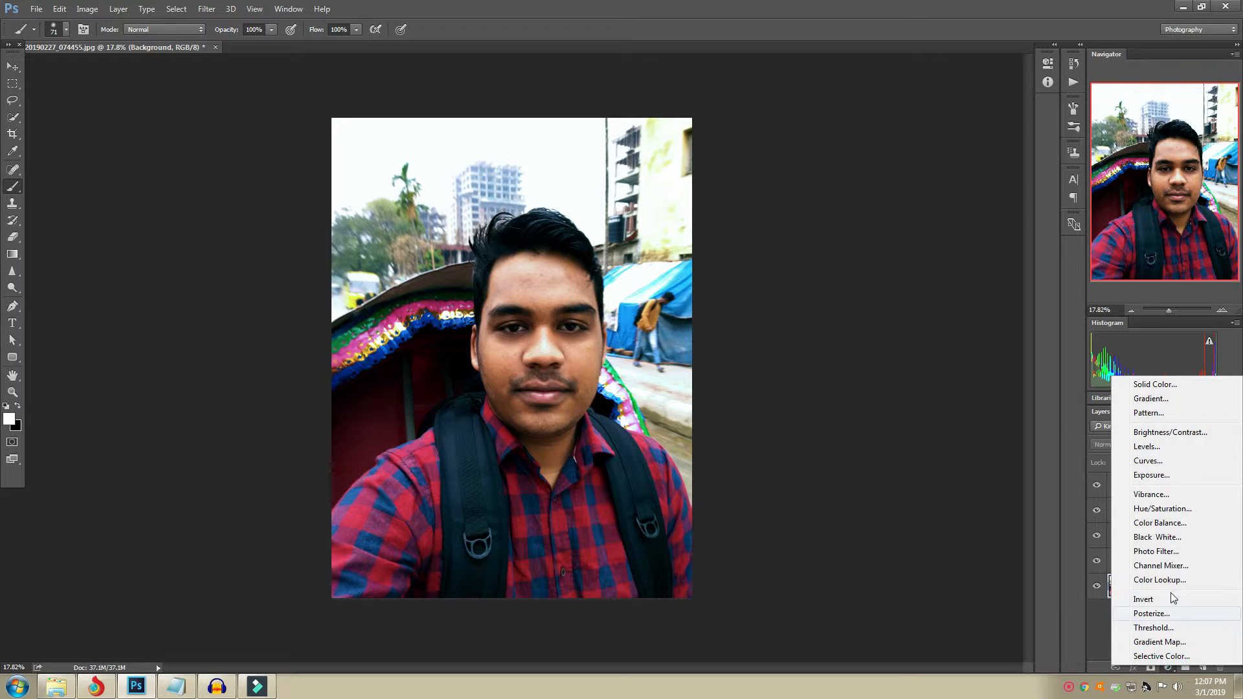
left_click(1171, 537)
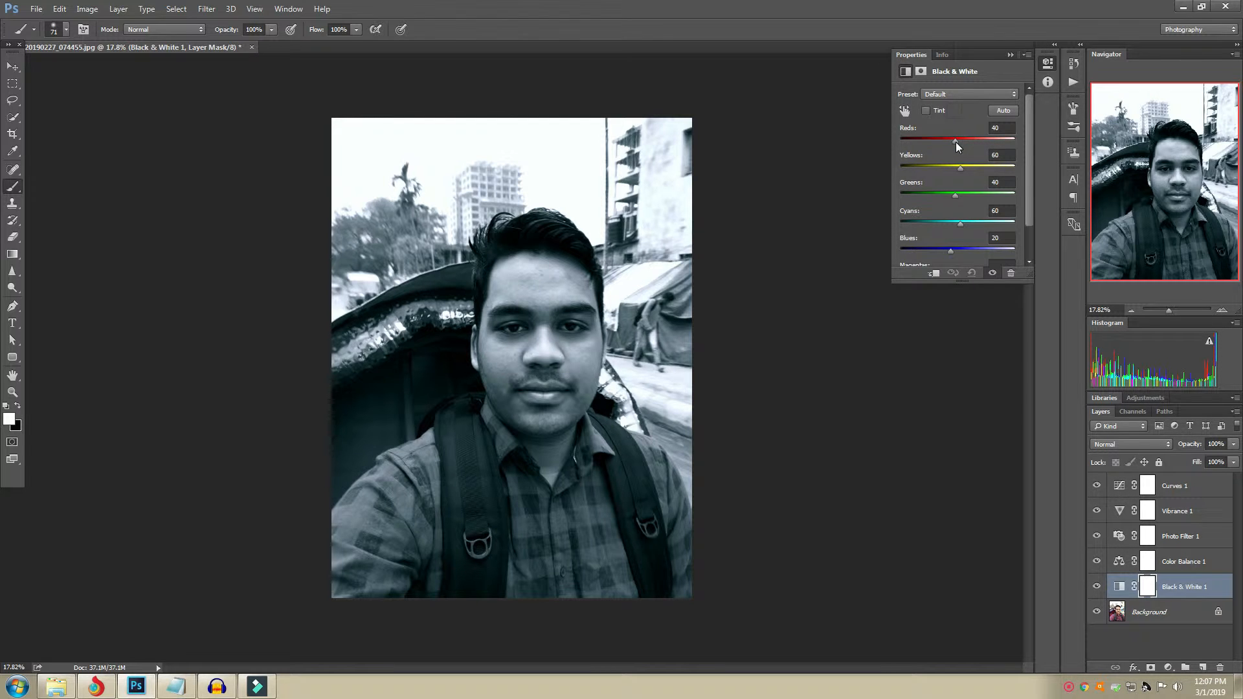
left_click_drag(957, 147, 957, 147)
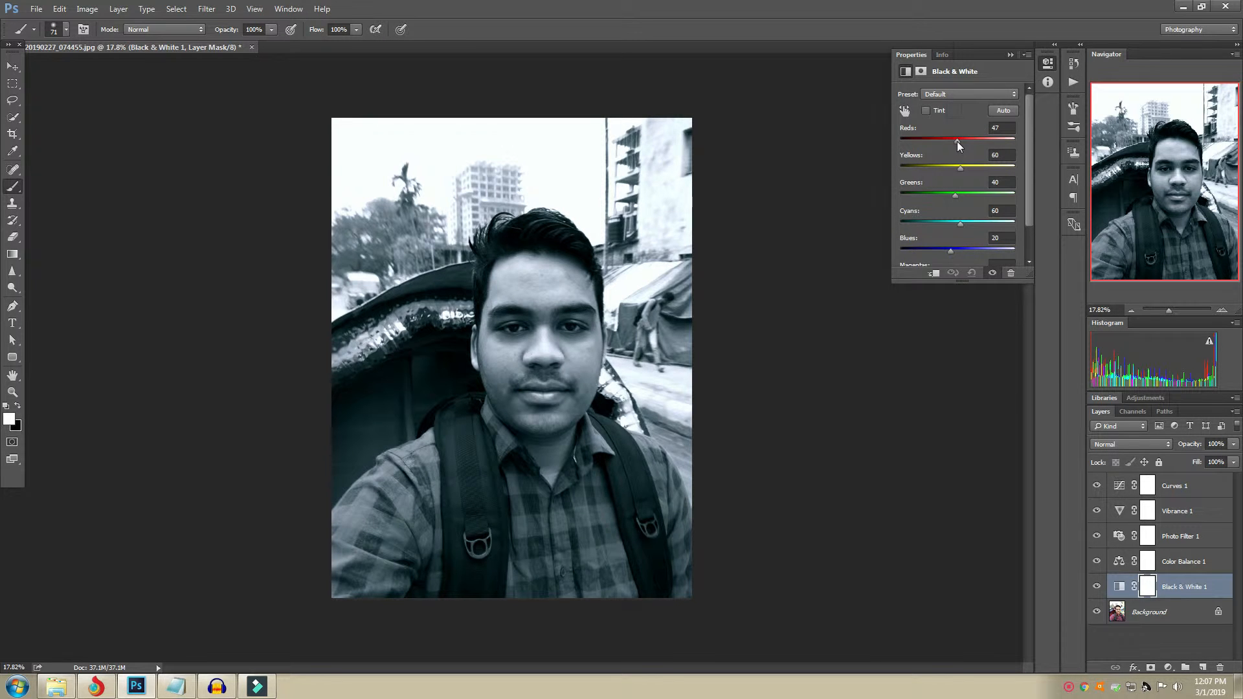
left_click(1010, 54)
left_click(1124, 443)
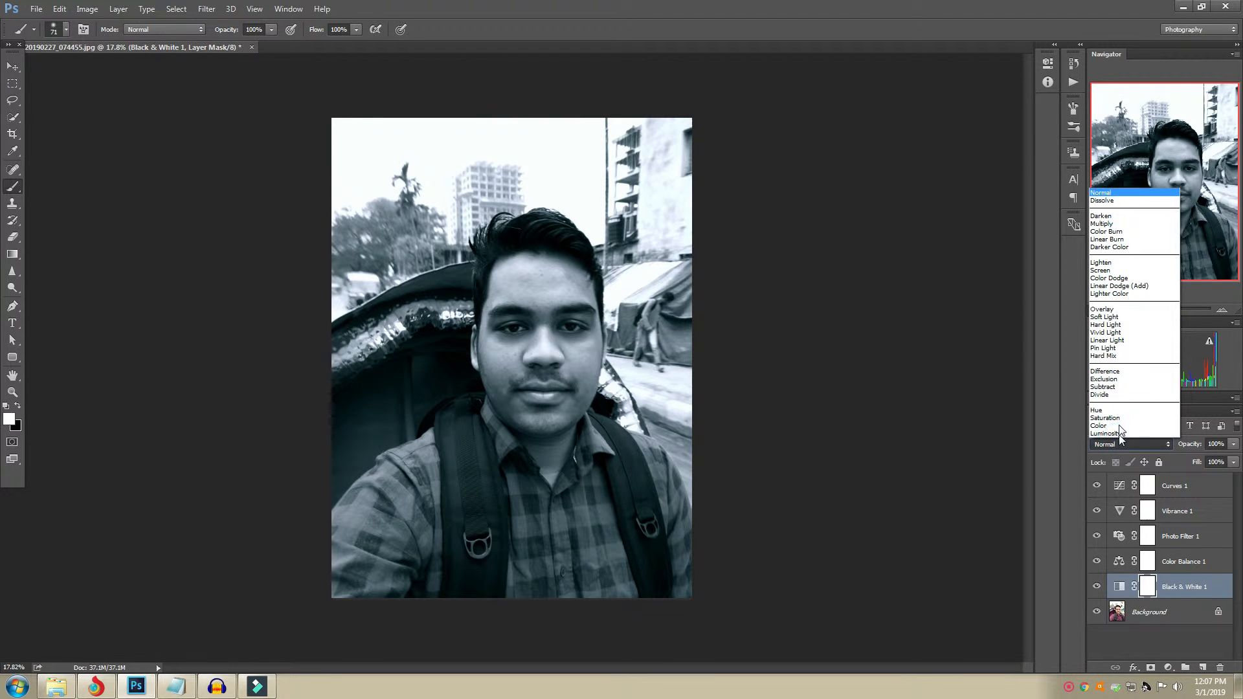
left_click(1123, 434)
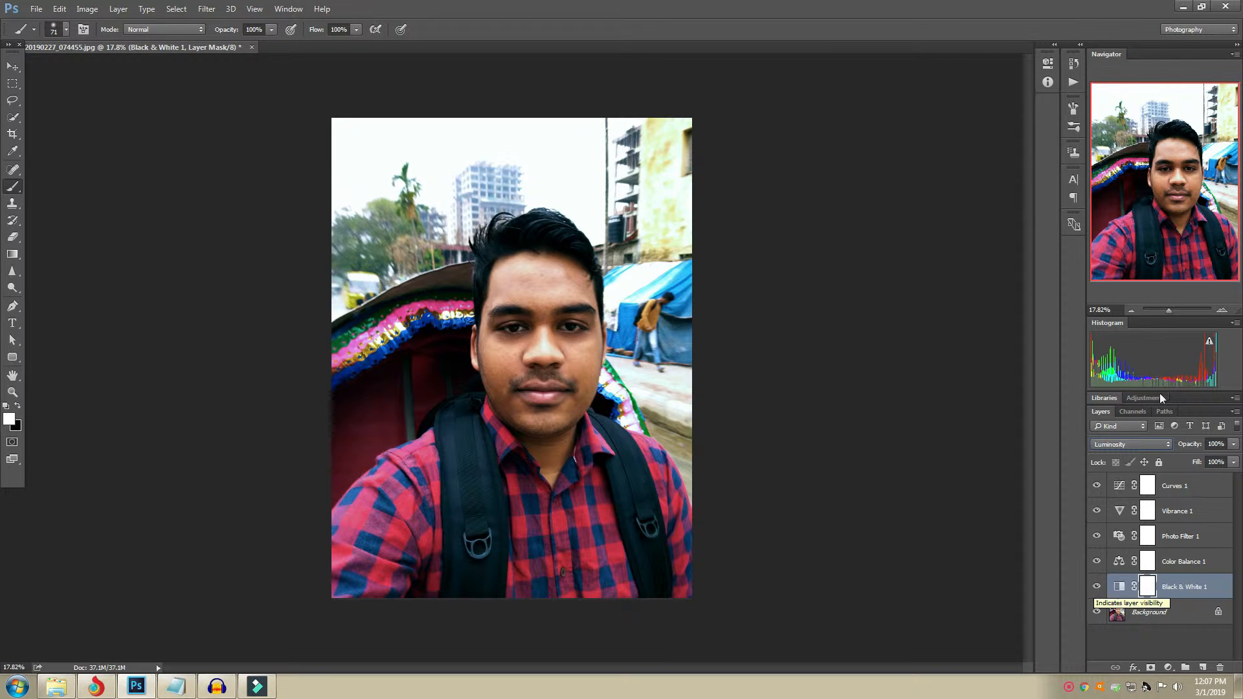
Compare the Black & White layer's Luminosity blending with Normal blending, and view the photo with the layer hidden and shown
left_click(1117, 446)
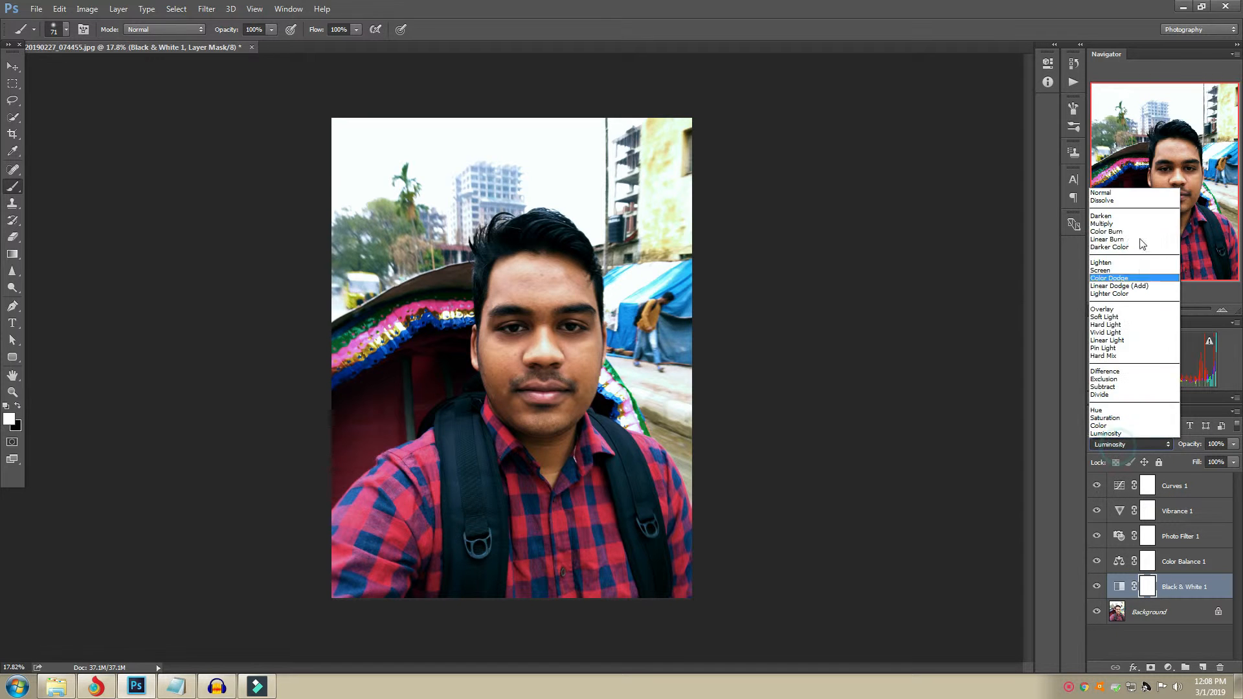
left_click(1120, 192)
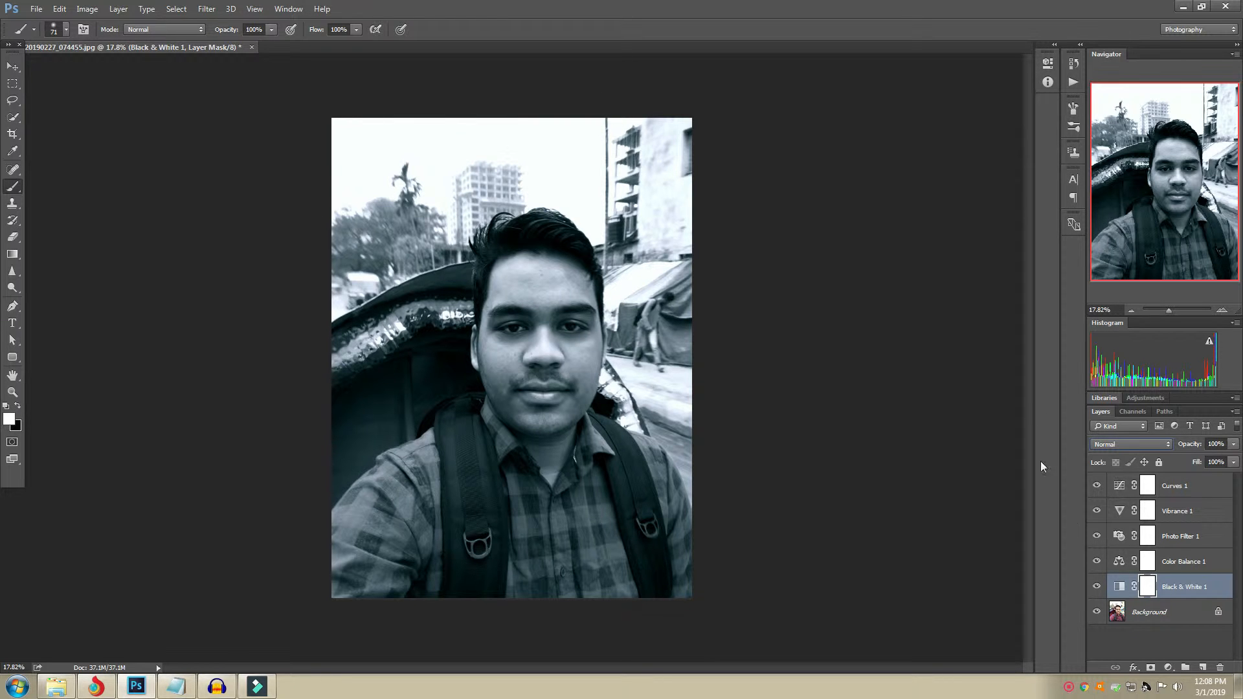
left_click(1116, 446)
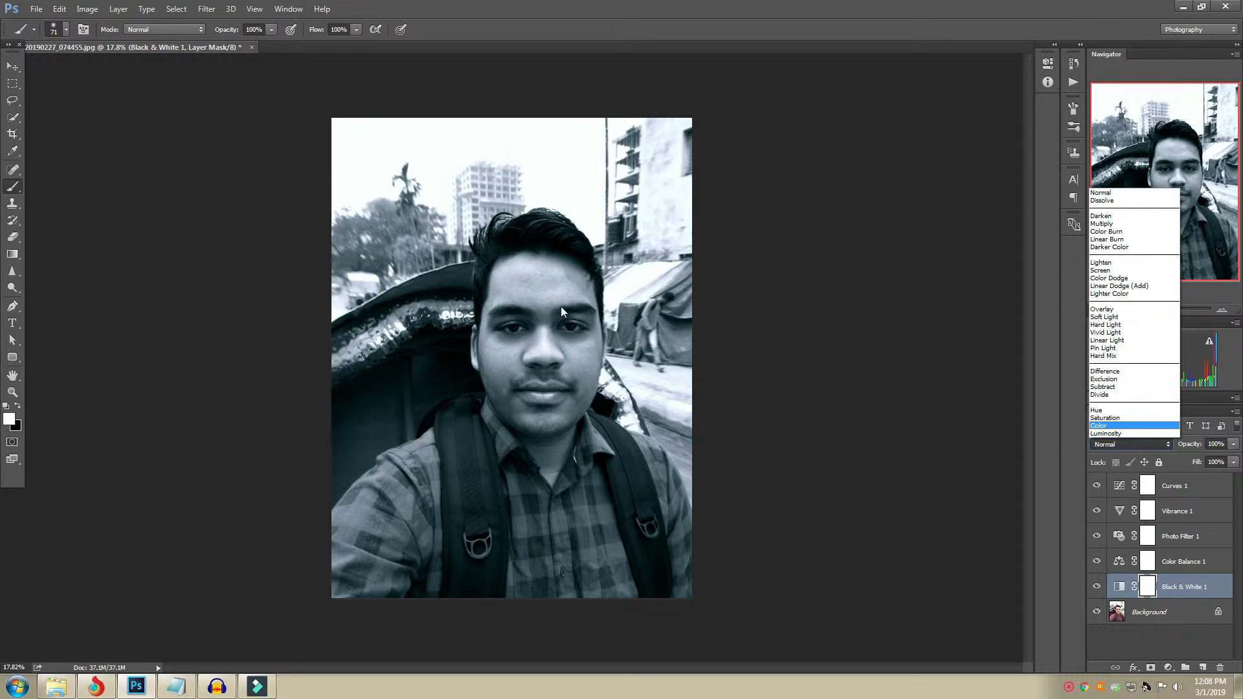
left_click(1107, 434)
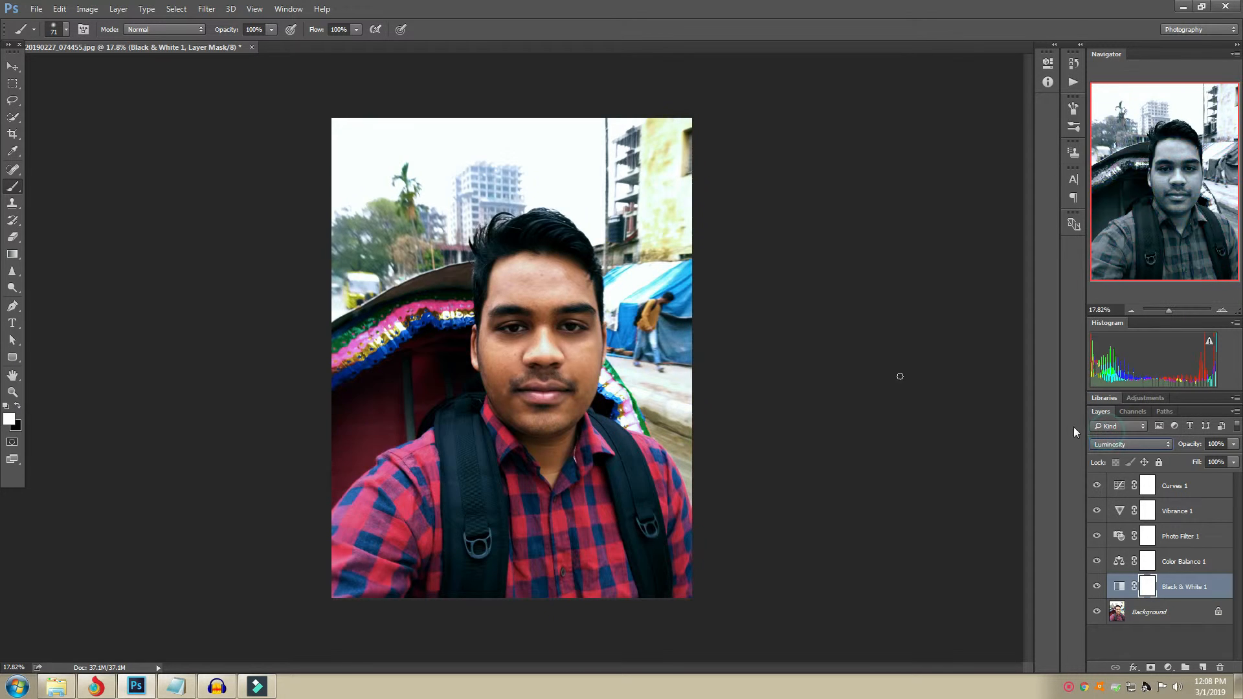
left_click(1096, 586)
left_click(1097, 586)
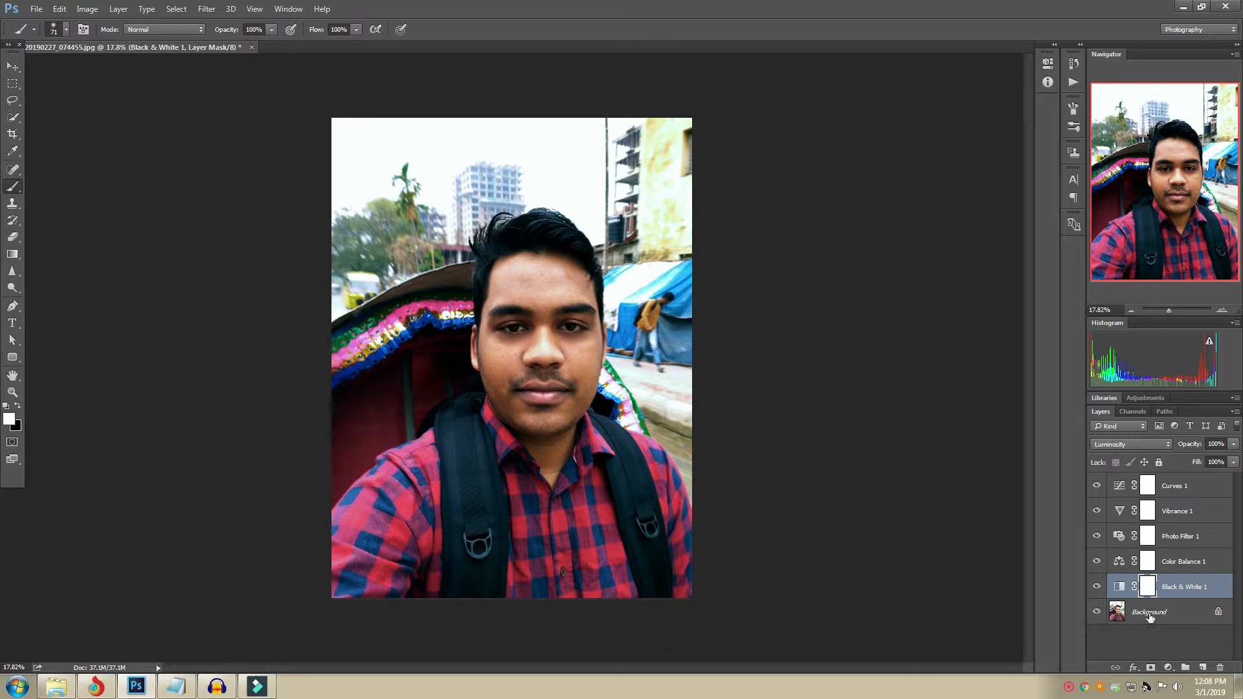
Try blend modes from Overlay through Vivid Light to Pin Light on the Black & White layer and return it to Luminosity
left_click(1121, 446)
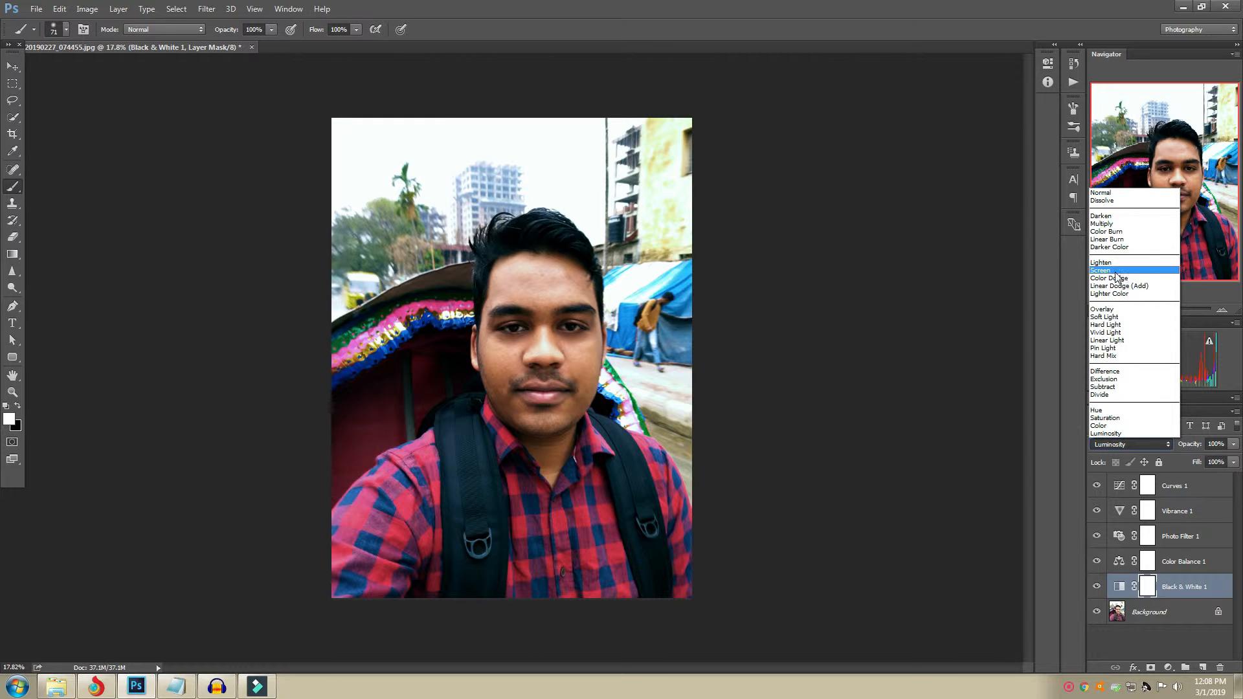
left_click(1118, 309)
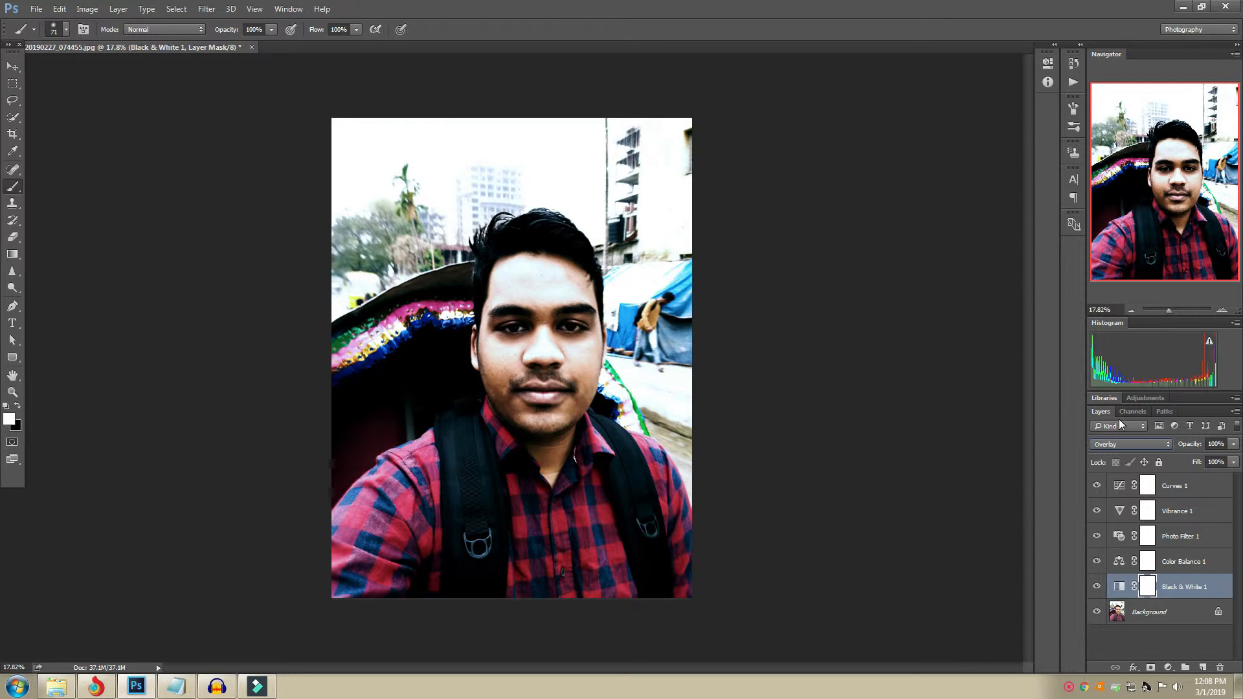
key("Down")
key("Down")
key("Down")
key("Down")
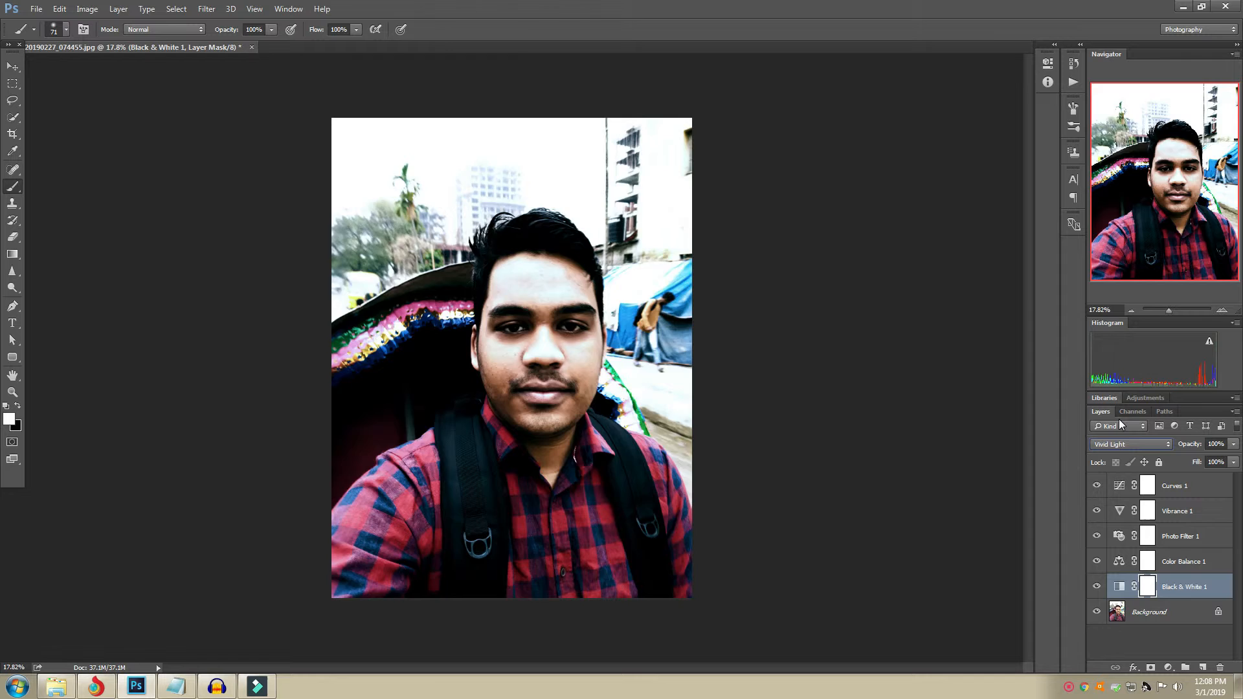
key("Down")
key("Up")
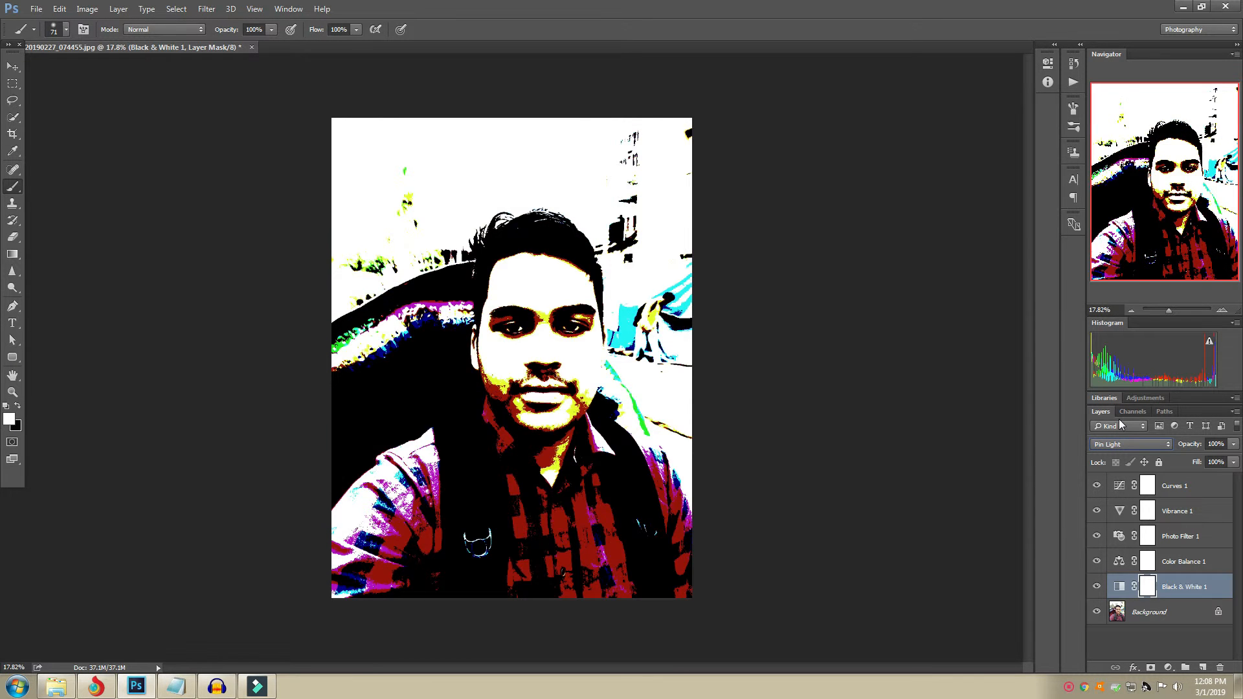
key("Down")
left_click(1143, 444)
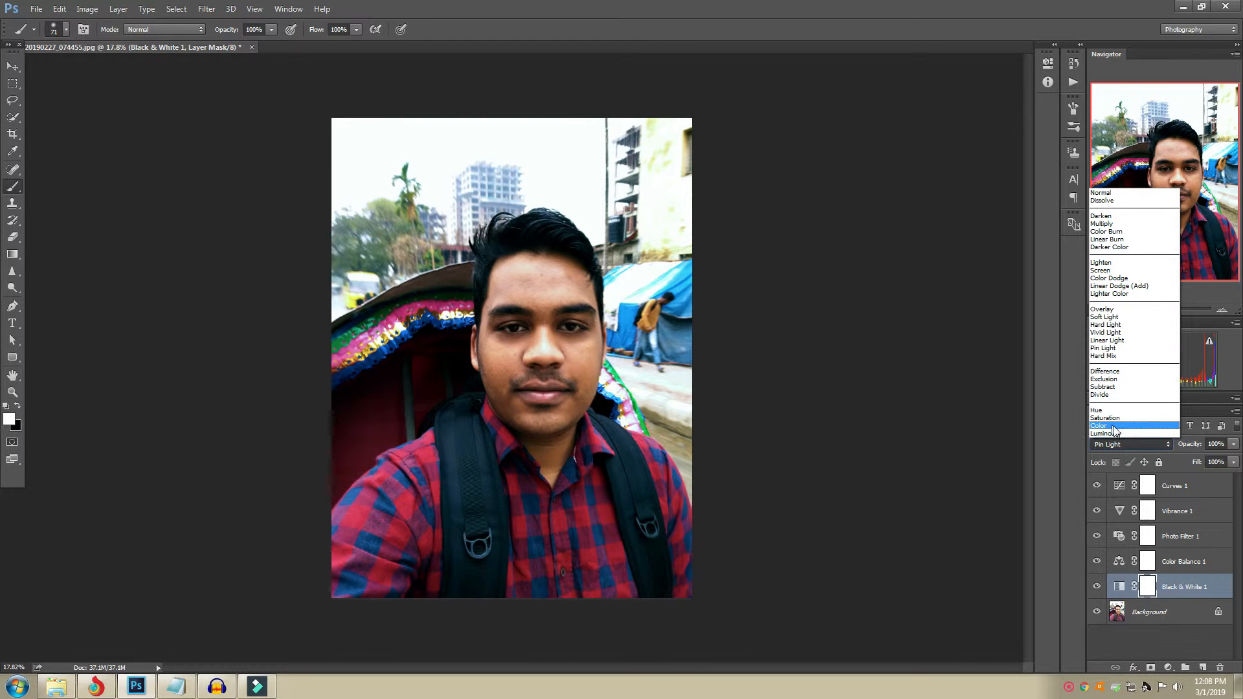
left_click(1121, 434)
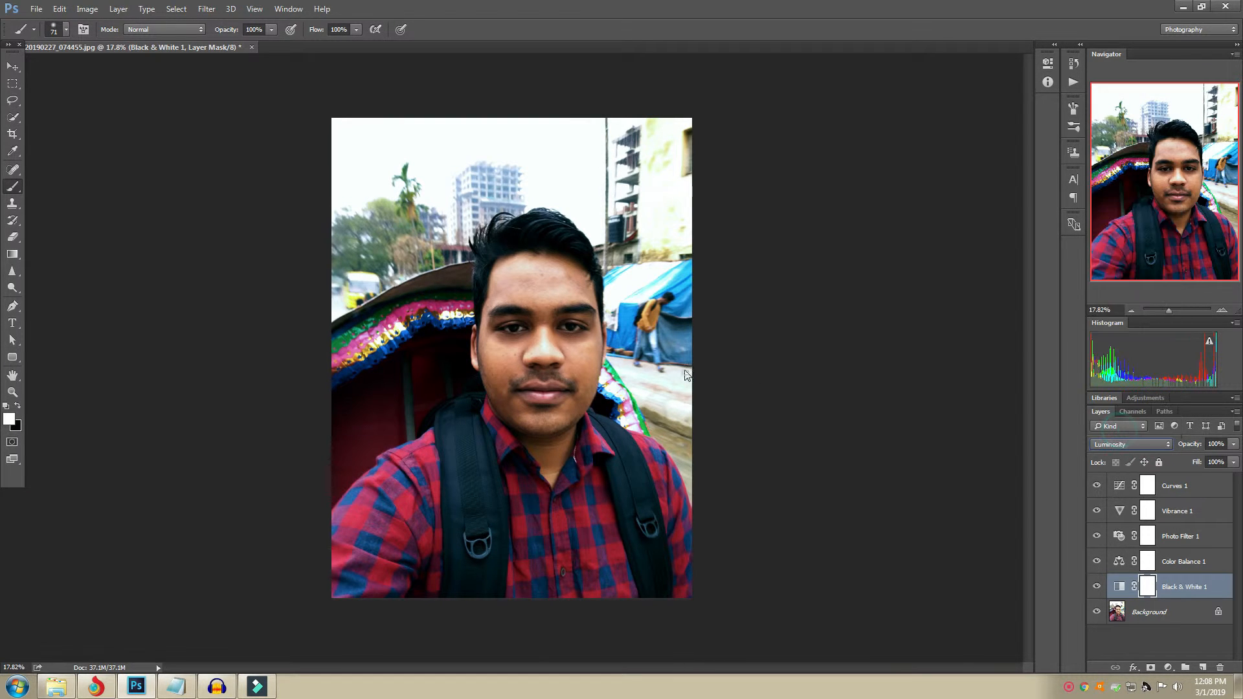
Set the Black & White layer's Yellows to 36, Greens to 64, Cyans to 42 and Blues to 81, and compare it hidden and shown
double_click(1118, 586)
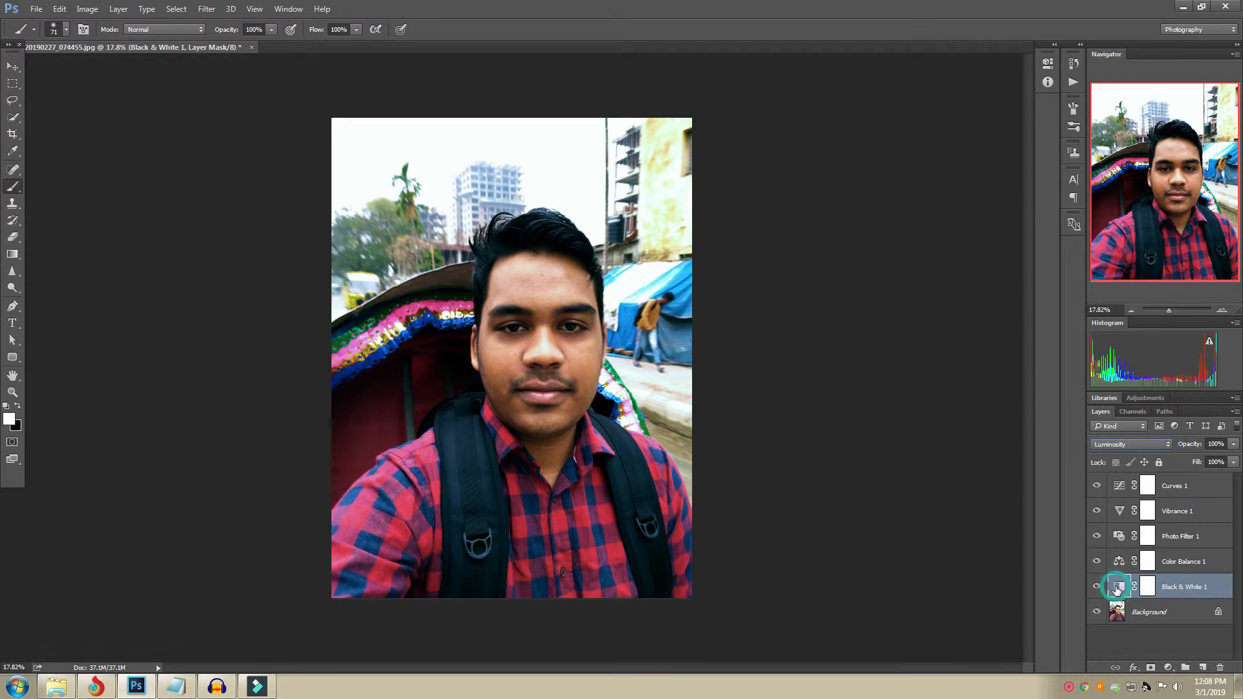
left_click_drag(955, 195, 950, 165)
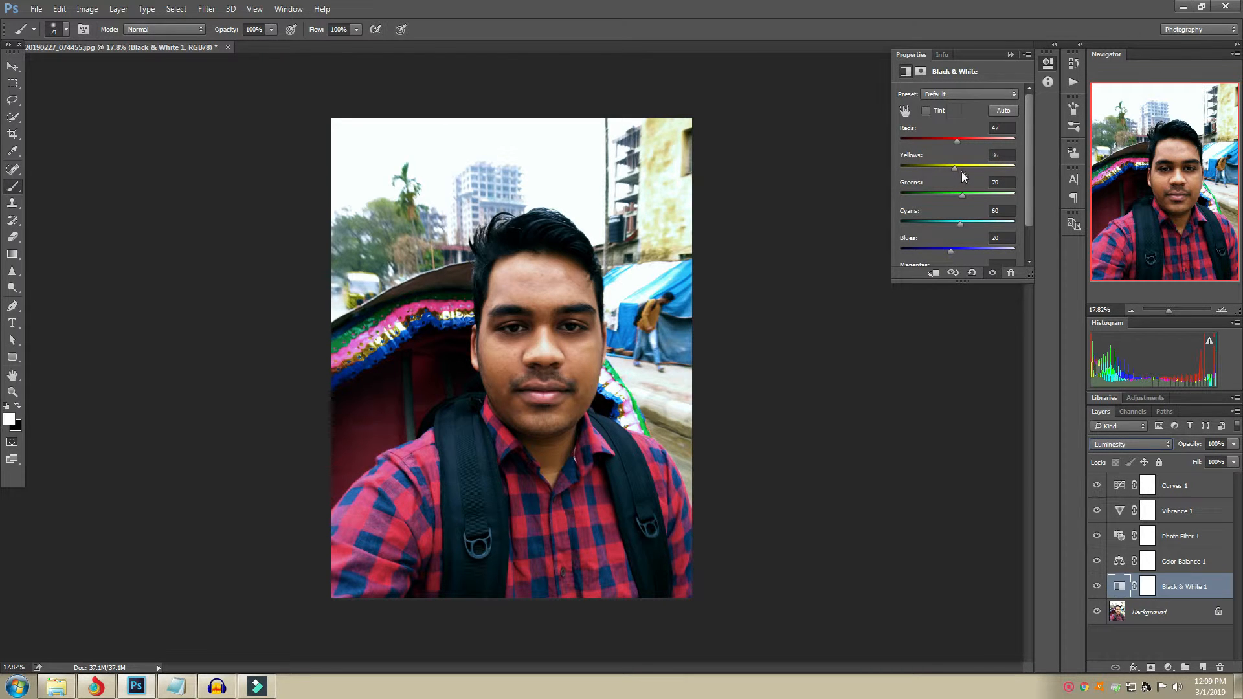
left_click_drag(961, 196, 960, 196)
left_click_drag(958, 254, 964, 212)
scroll(964, 222, "down", 1)
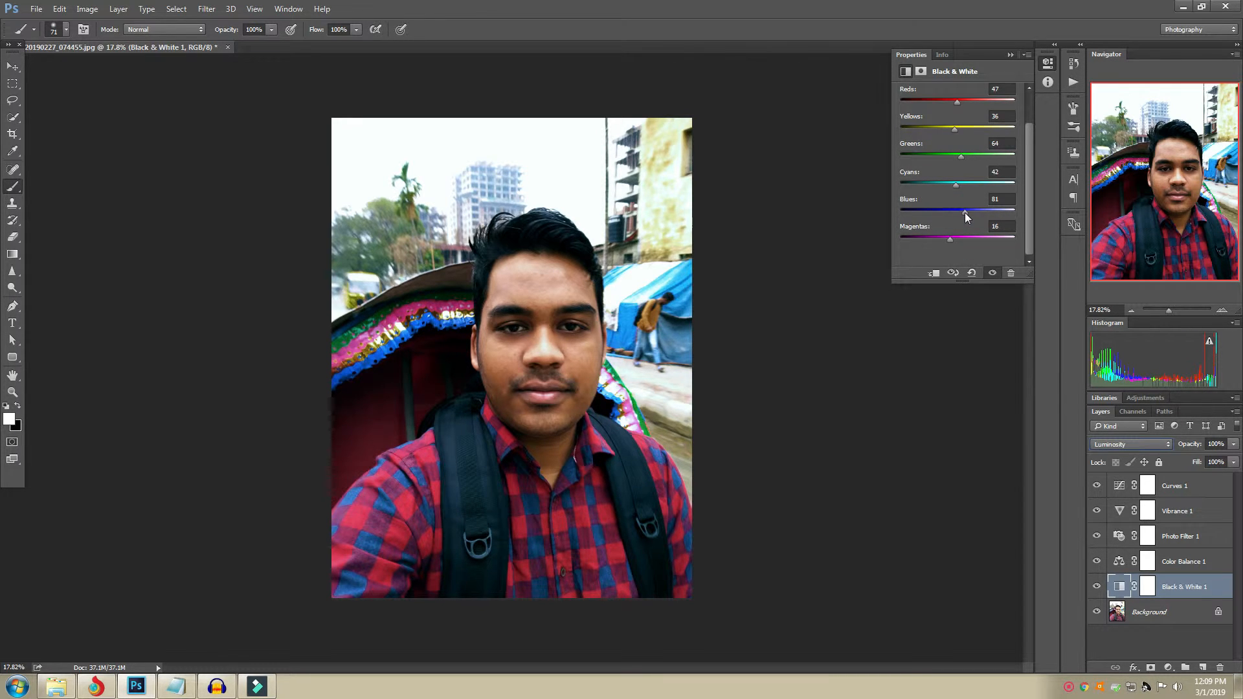
left_click(1009, 56)
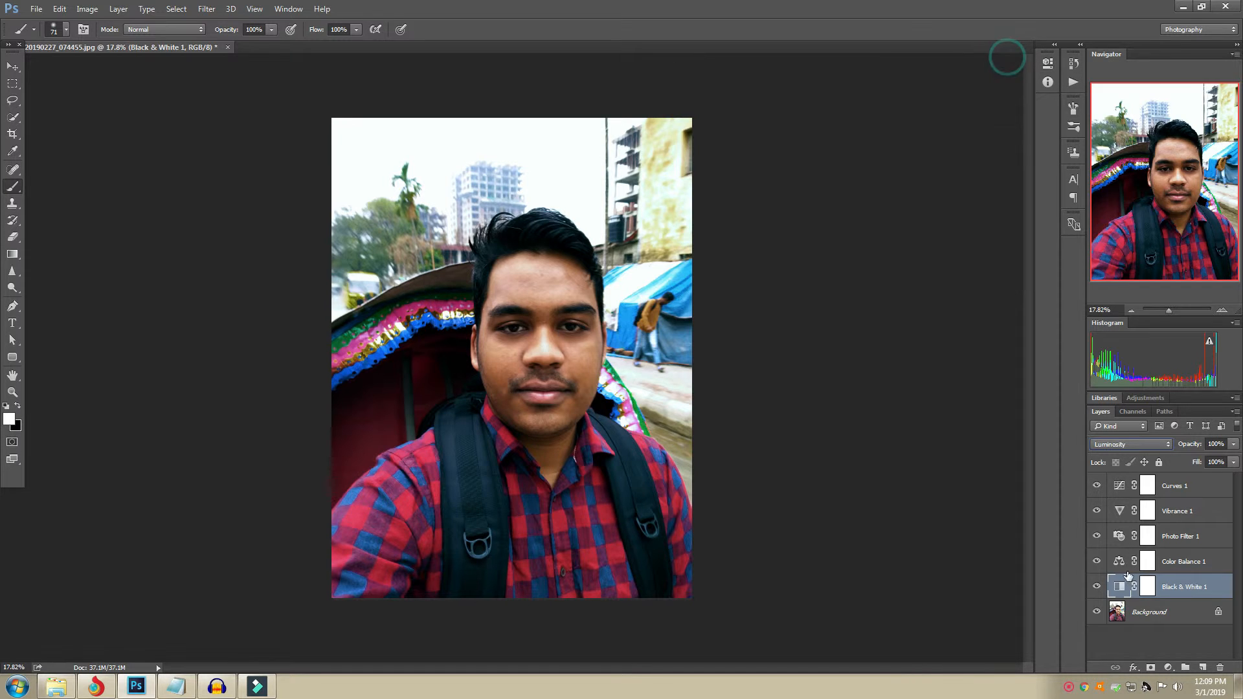
left_click(1096, 585)
left_click(1097, 586)
Add a Hue/Saturation adjustment layer directly above the Background and set its Master hue to +9
left_click(1149, 611)
left_click(1168, 667)
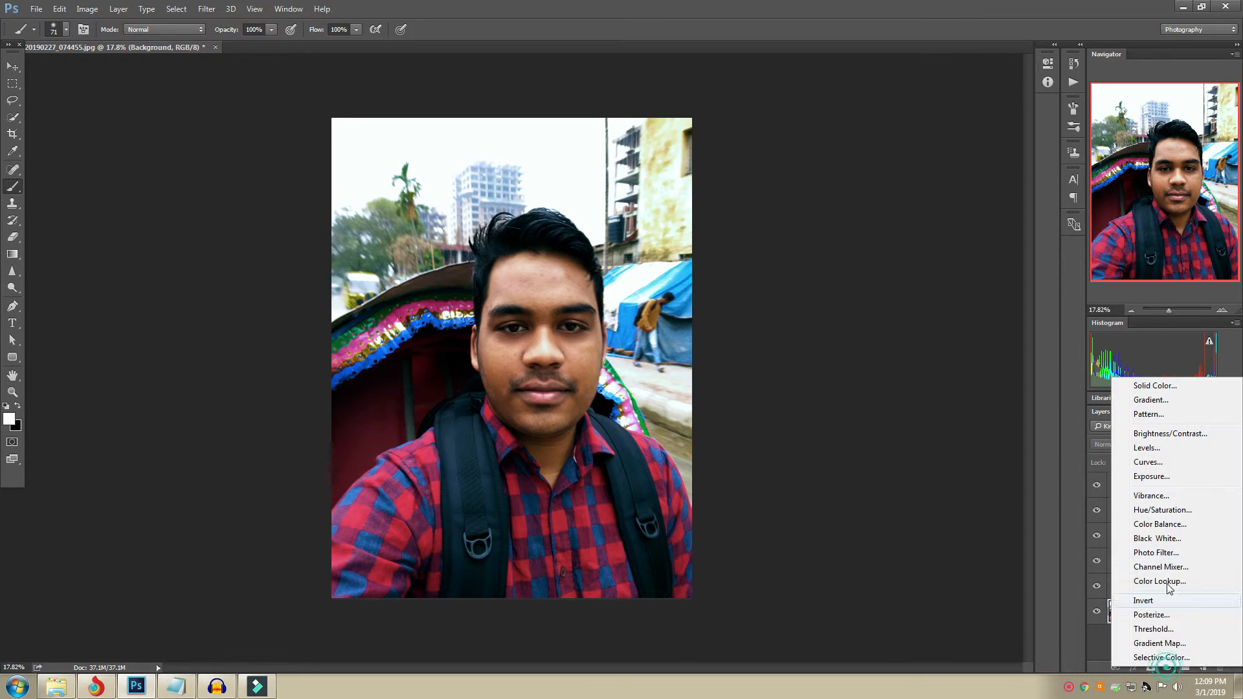
left_click(1161, 510)
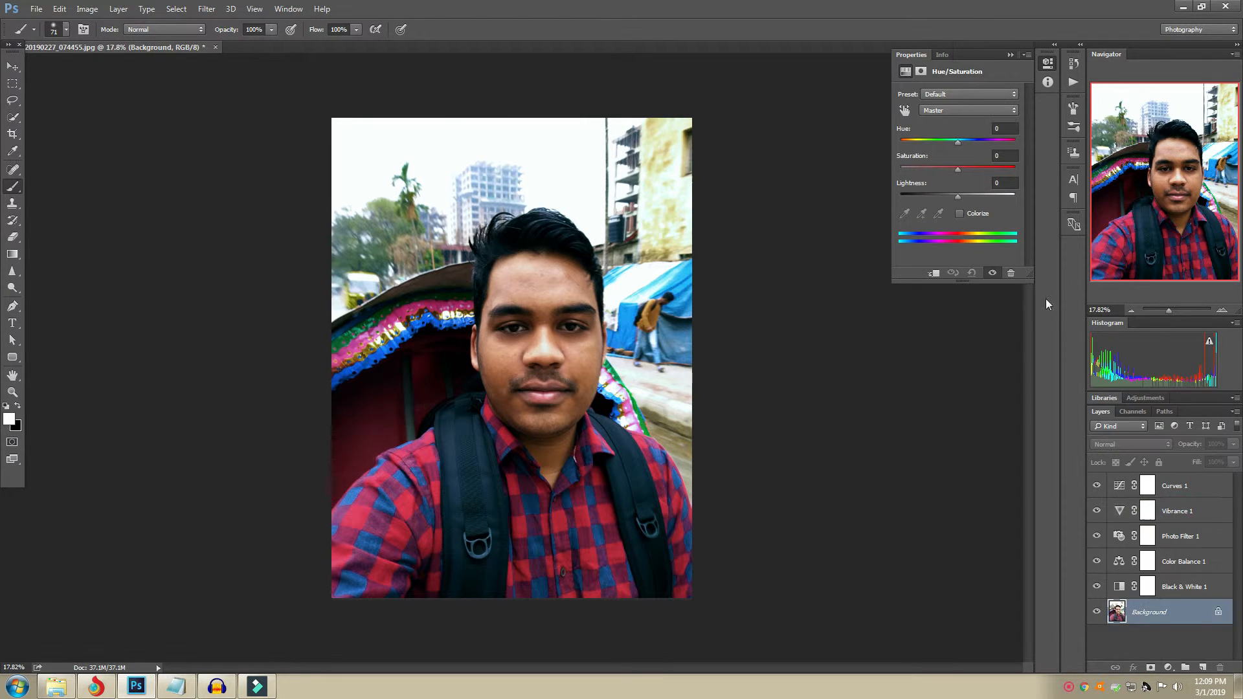
left_click_drag(959, 144, 964, 145)
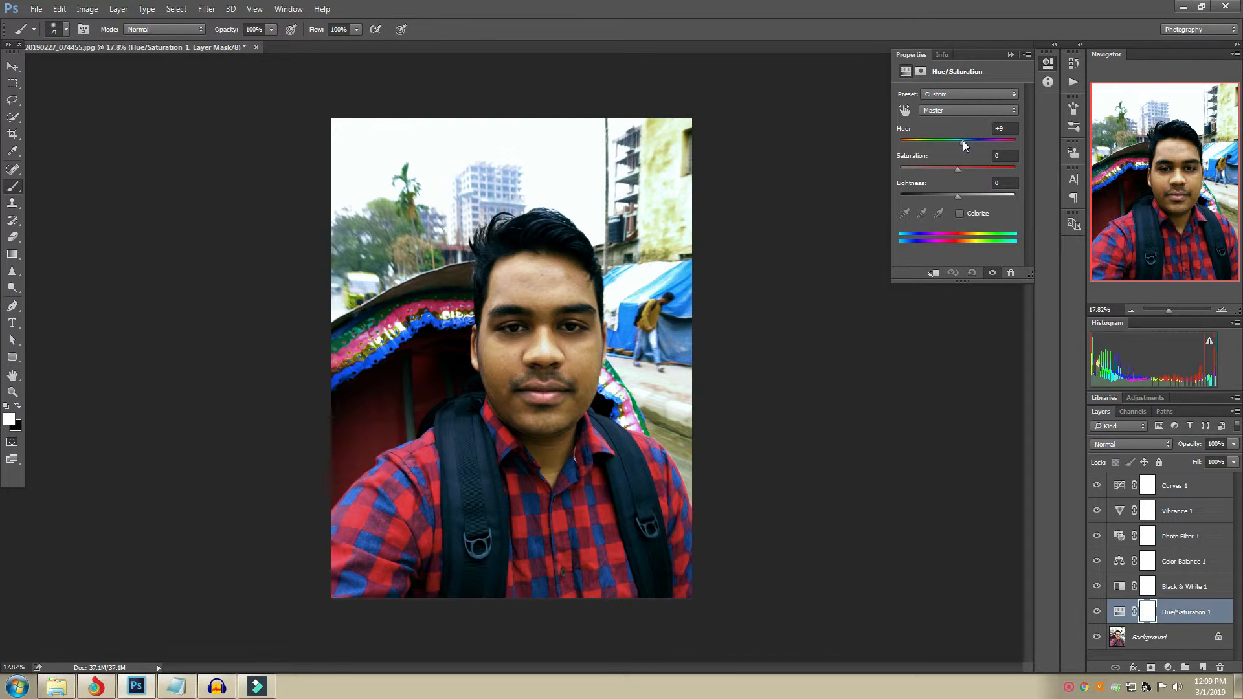
Set the Hue/Saturation layer's Yellows to saturation -9 and lightness -6
left_click(957, 111)
left_click(946, 132)
left_click_drag(957, 170, 951, 196)
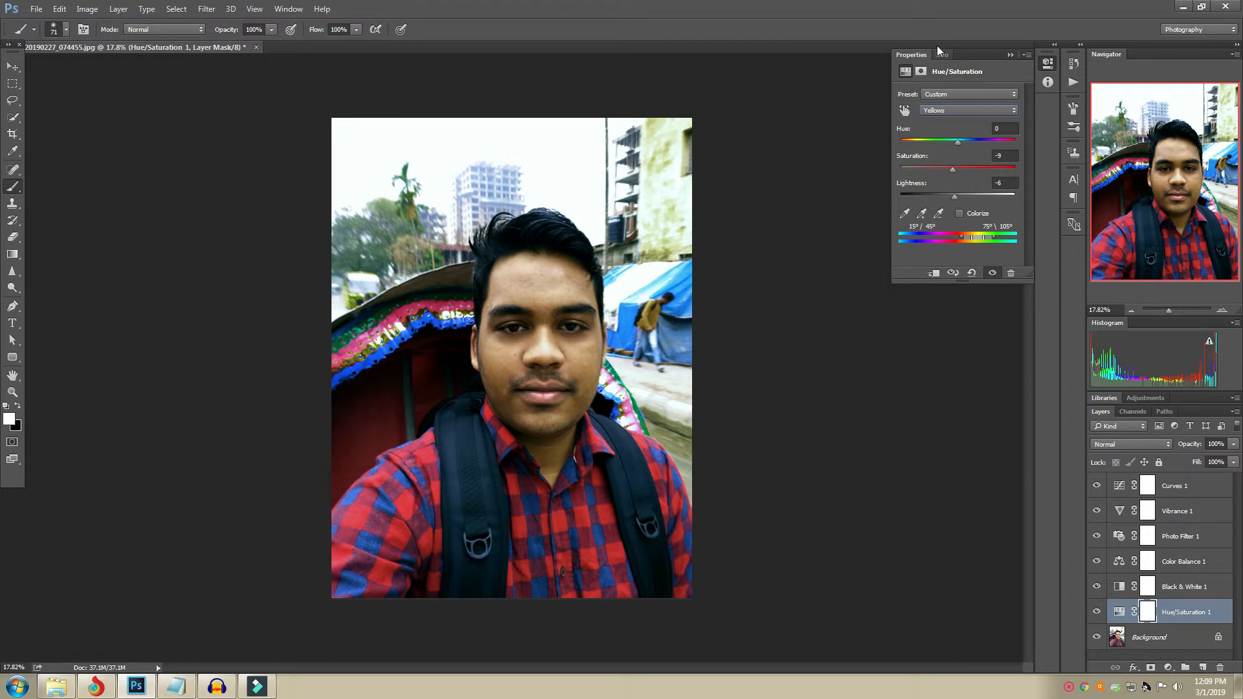
Set the Reds saturation of the Hue/Saturation layer to +10 and raise the Reds lightness slightly
left_click(953, 110)
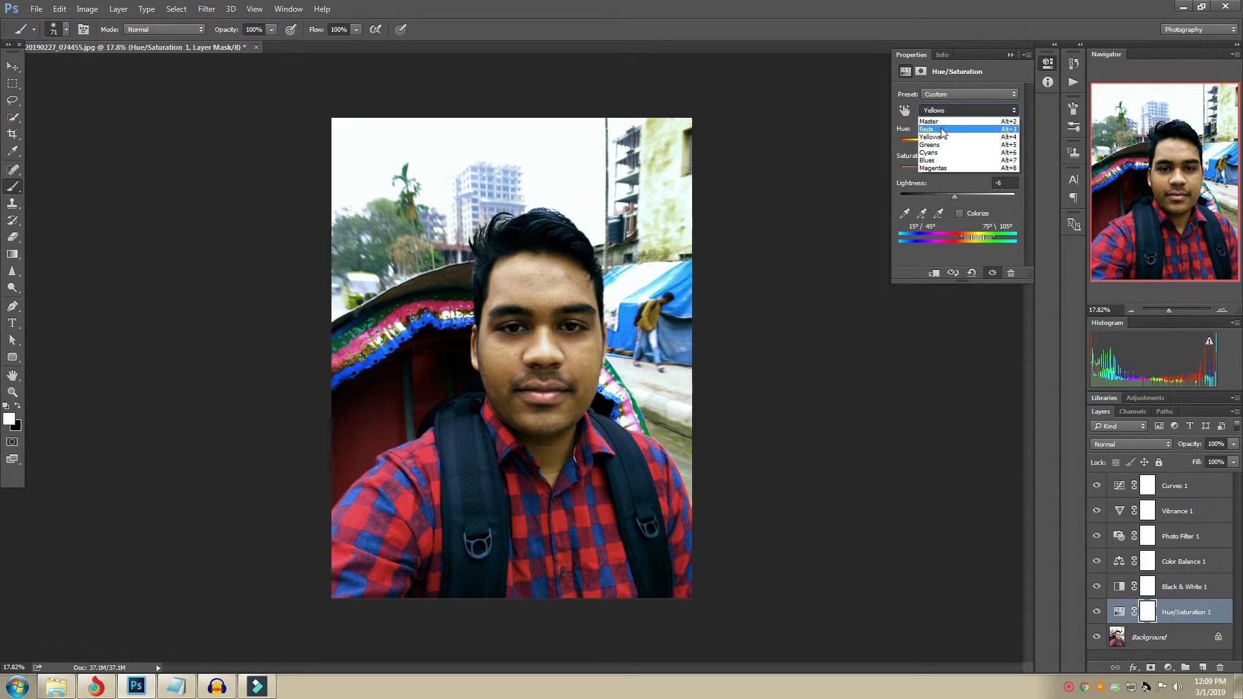
left_click(942, 121)
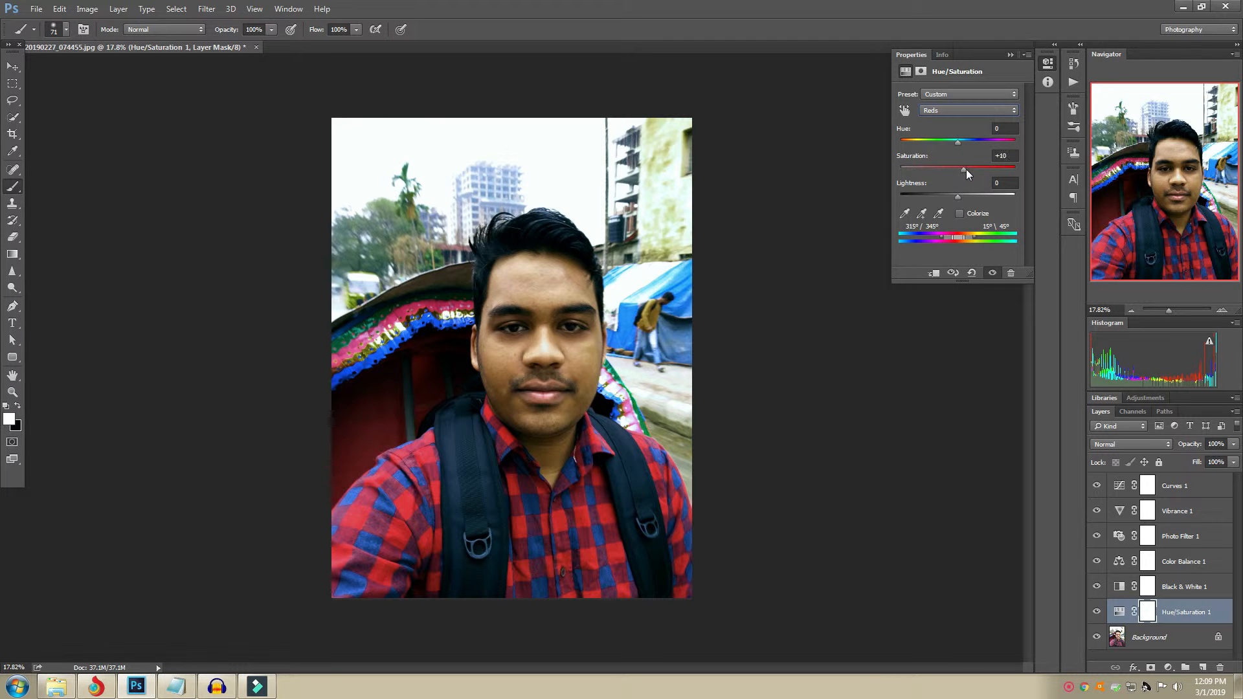
left_click_drag(957, 196, 963, 198)
left_click(1010, 54)
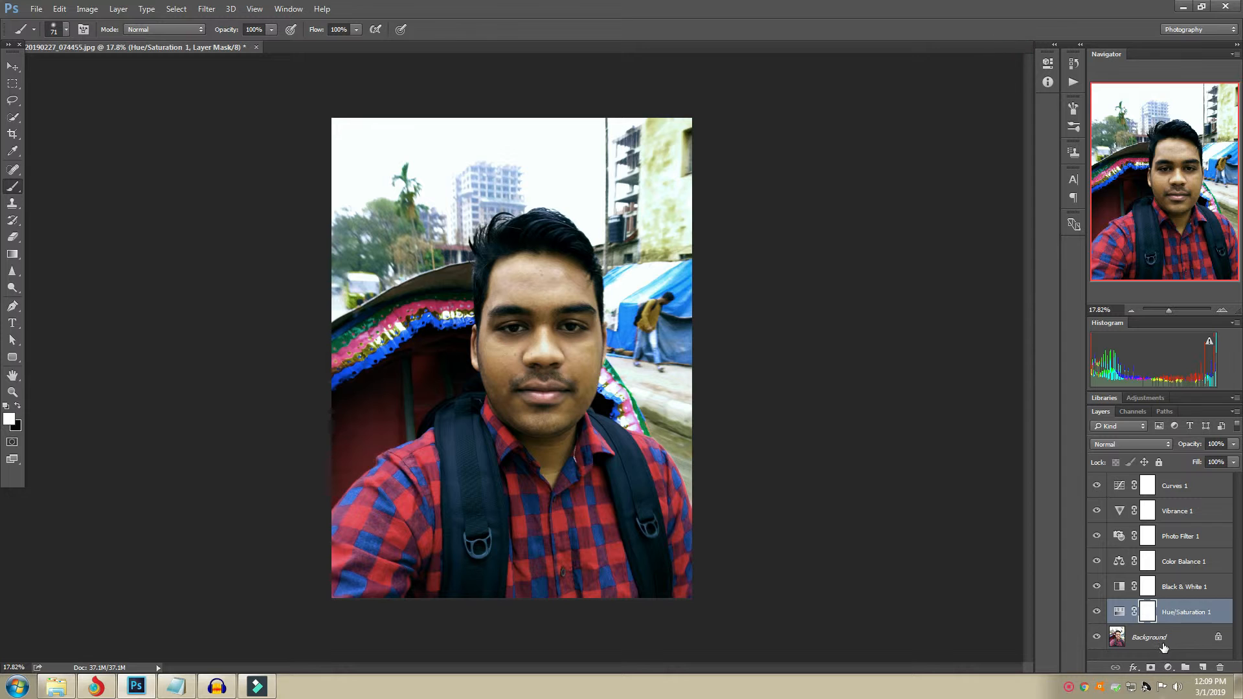
Add a Levels adjustment layer directly above the Background and set its RGB input levels to 6, 1.10 and 244
left_click(1159, 641)
left_click(1167, 667)
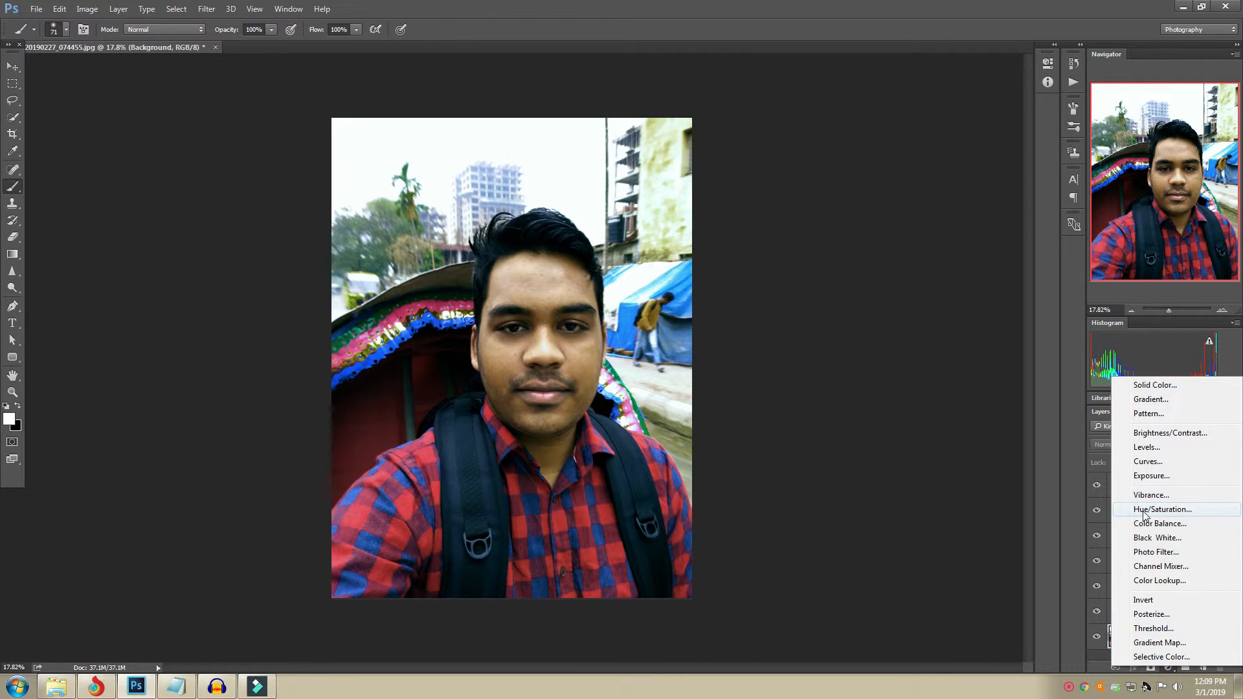
left_click(1166, 448)
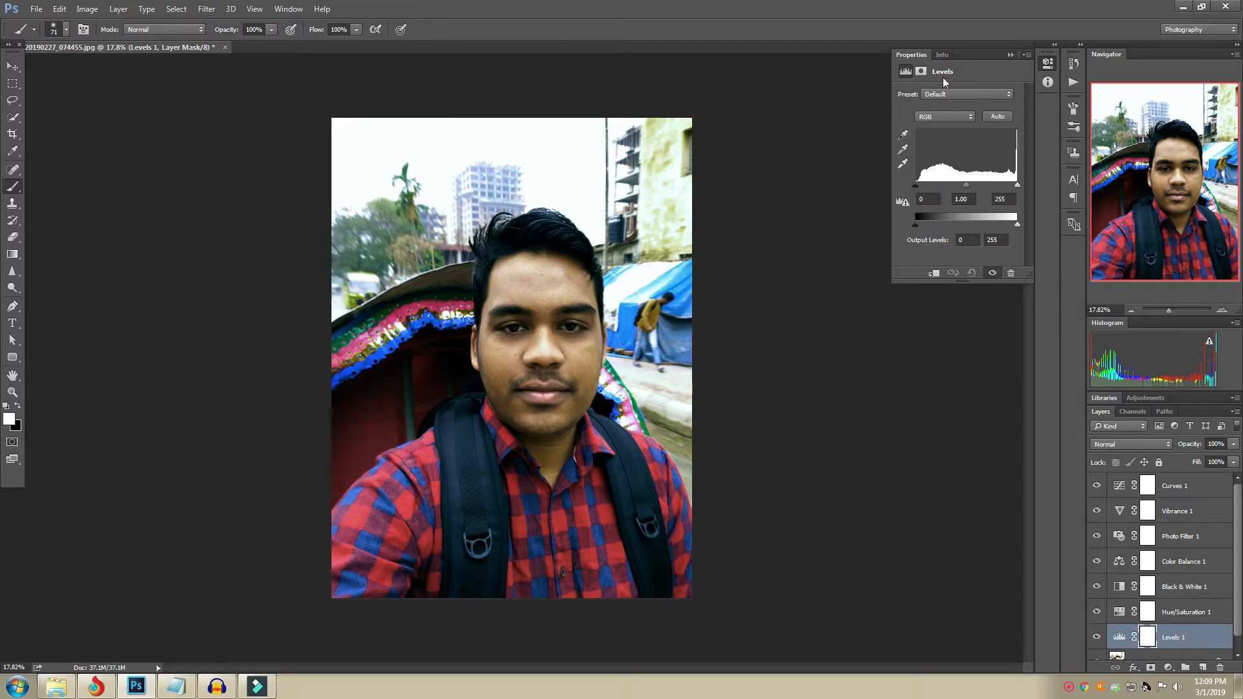
left_click_drag(914, 185, 918, 184)
left_click_drag(967, 186, 964, 187)
left_click(1002, 199)
left_click_drag(1016, 185, 1016, 187)
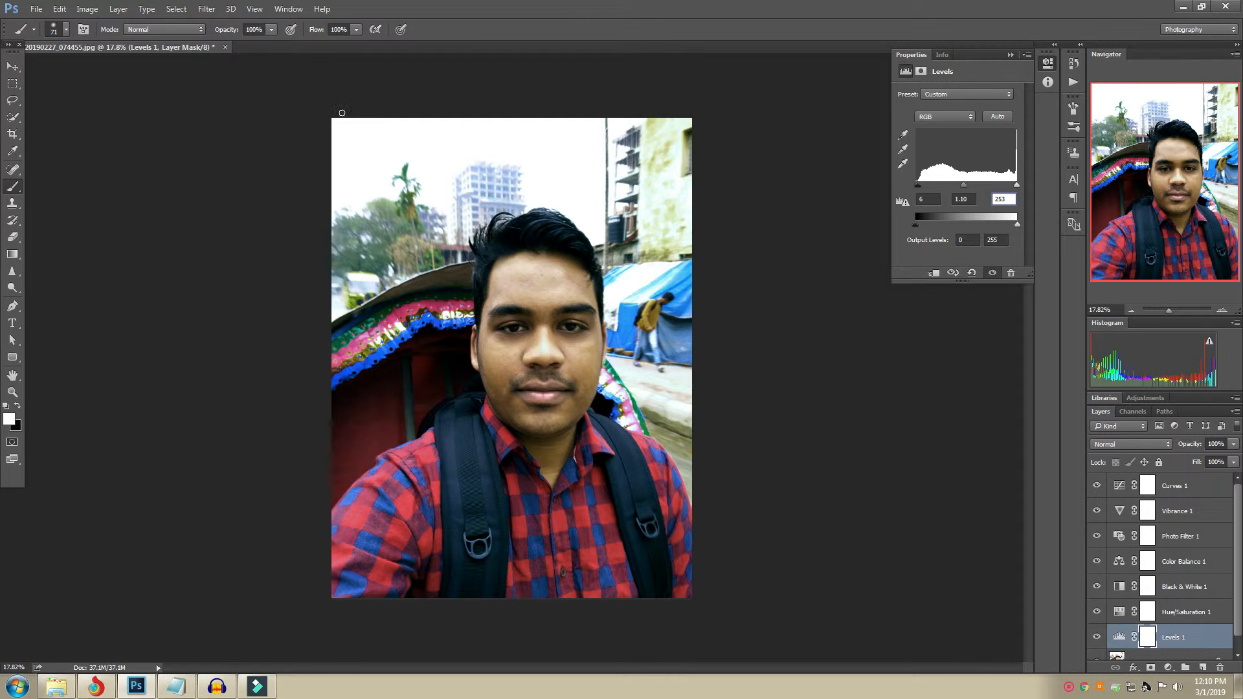
left_click_drag(1016, 185, 1005, 192)
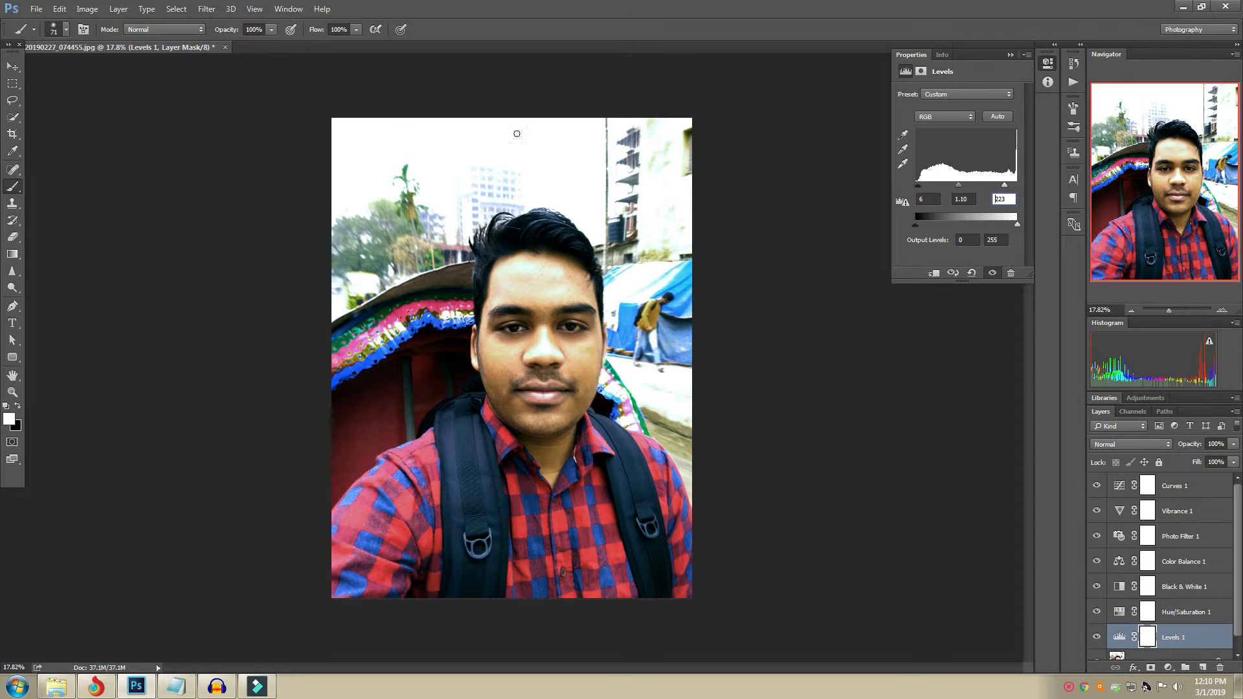
left_click_drag(1004, 185, 1012, 185)
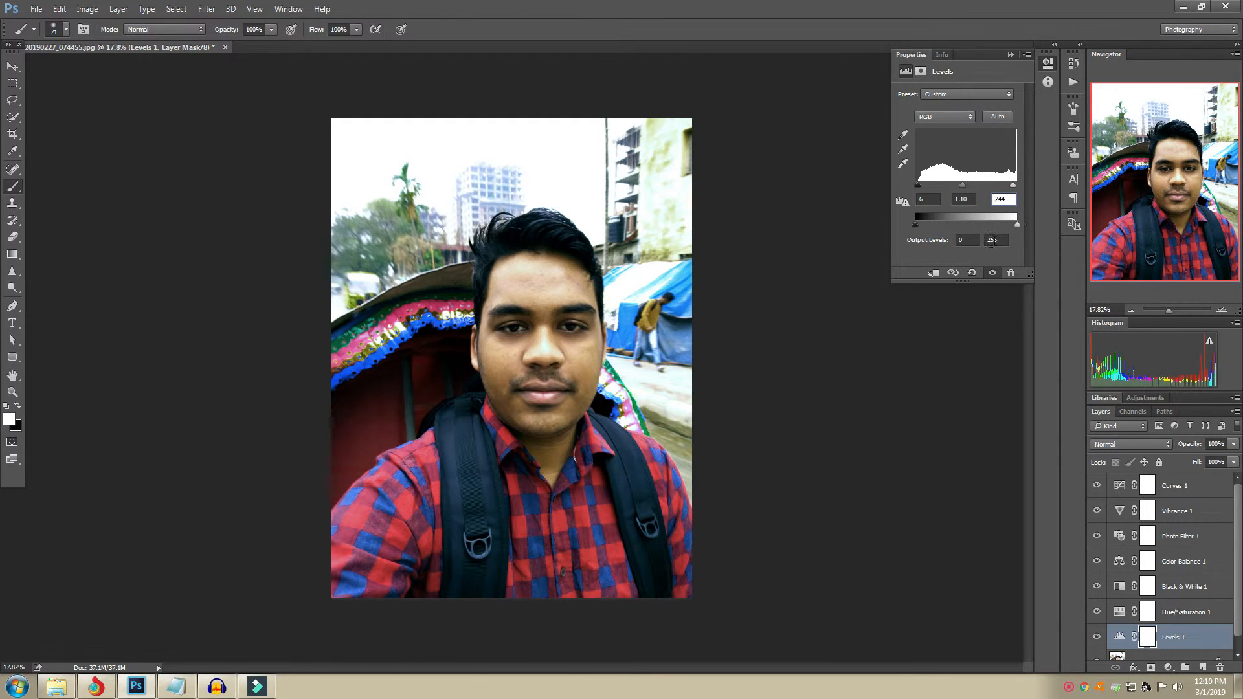
left_click(1010, 58)
Add a Curves adjustment layer directly above Levels 1 and adjust its Red curve with on-image targeting on the shirt and face
left_click_drag(1236, 567, 1237, 582)
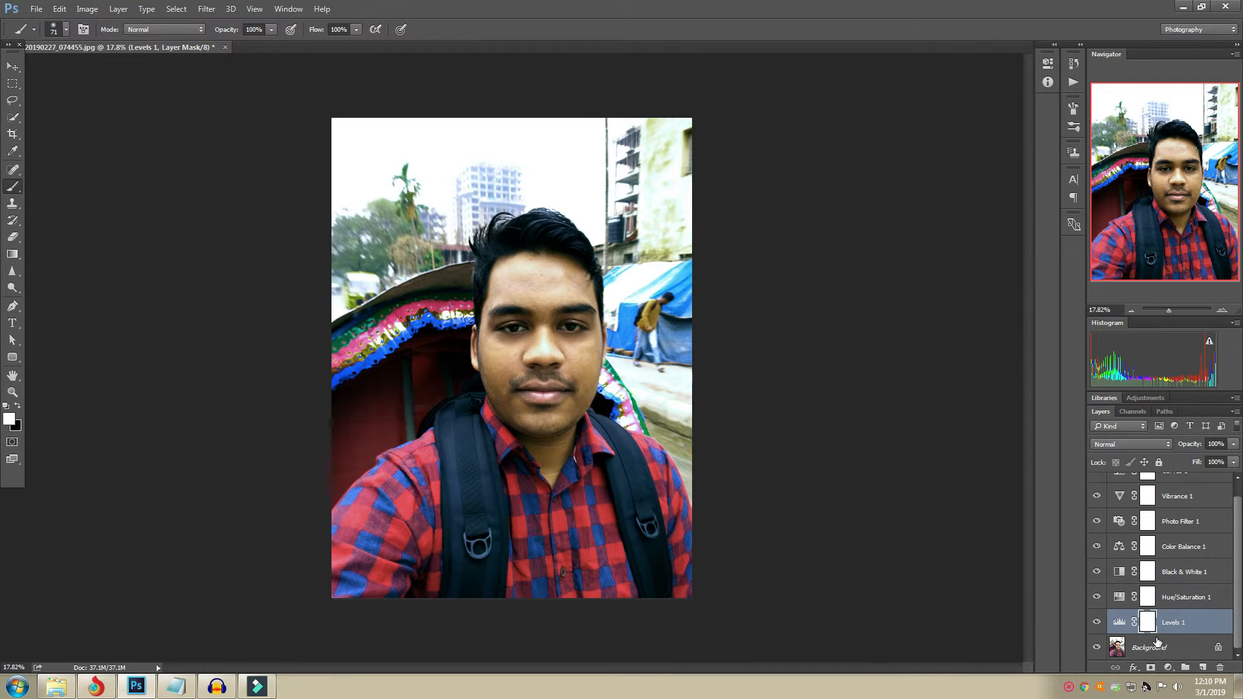
left_click(1168, 667)
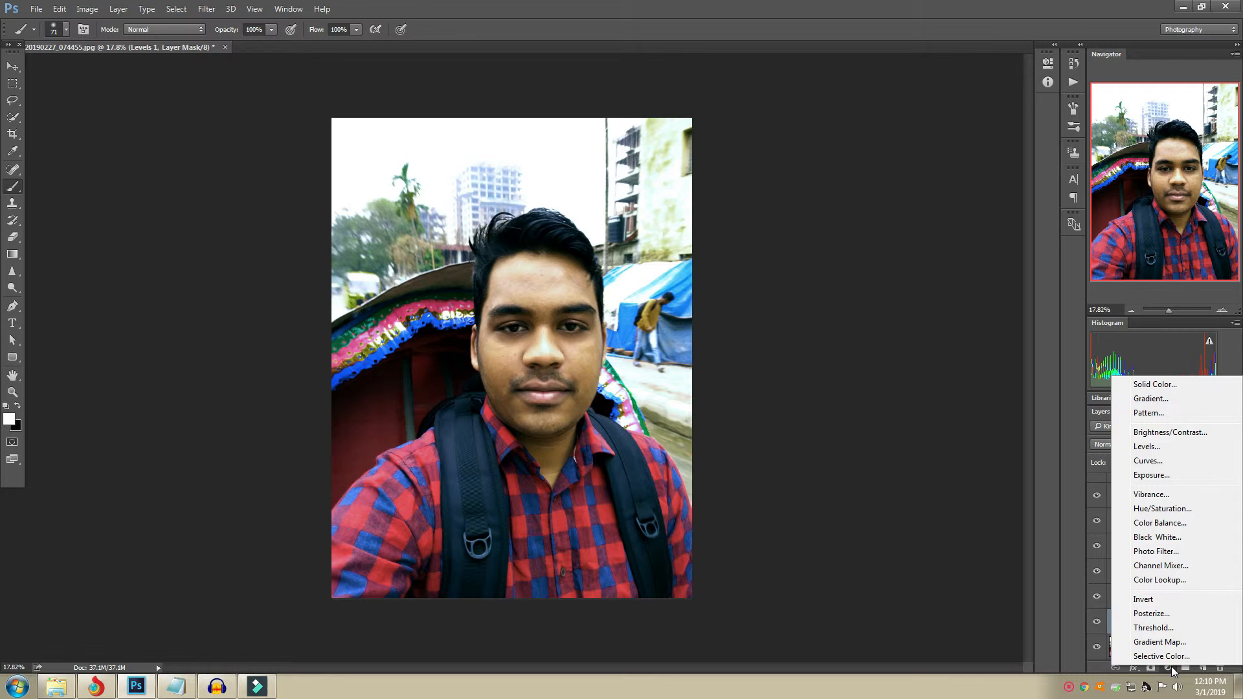
left_click(1164, 461)
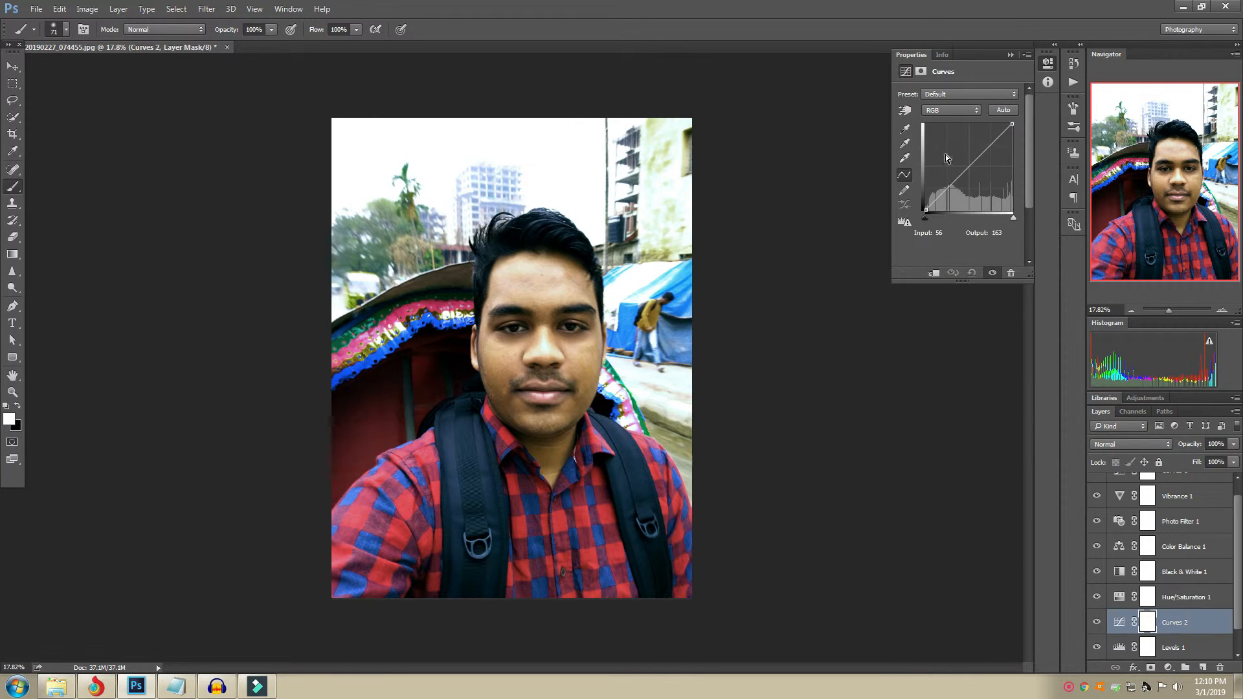
left_click(953, 108)
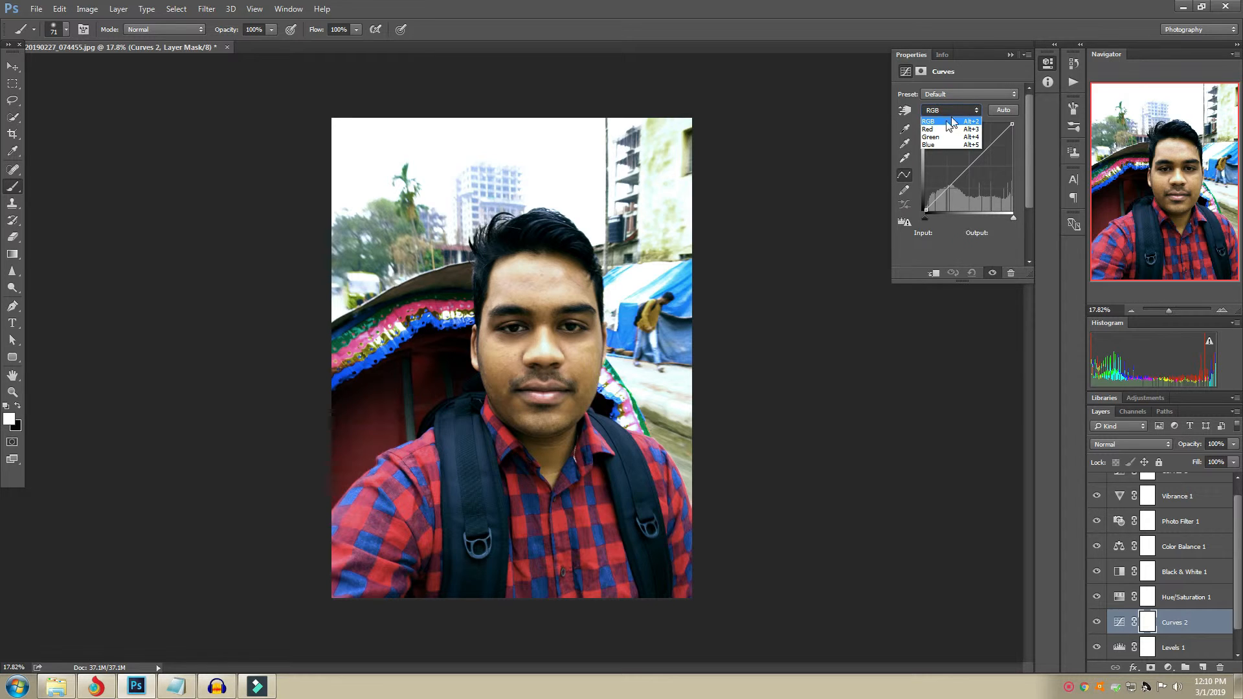
left_click(936, 129)
left_click(905, 110)
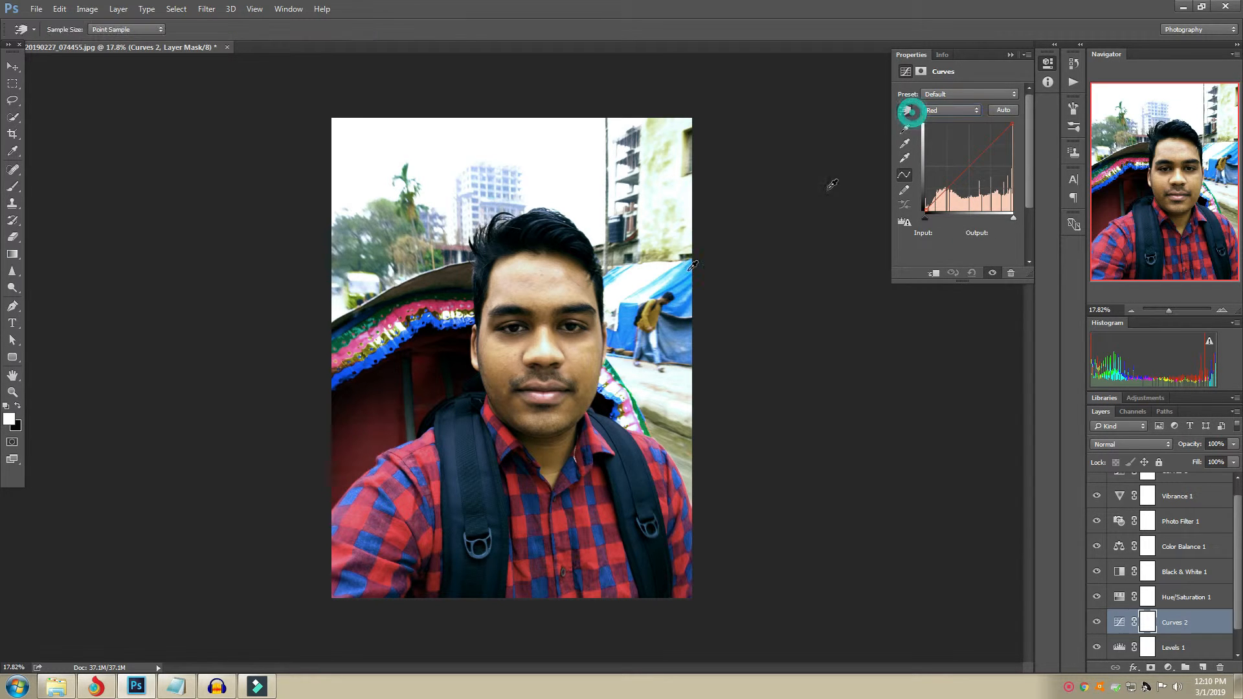
mouse_move(592, 515)
left_mouse_down()
mouse_move(589, 527)
mouse_move(590, 515)
left_mouse_up()
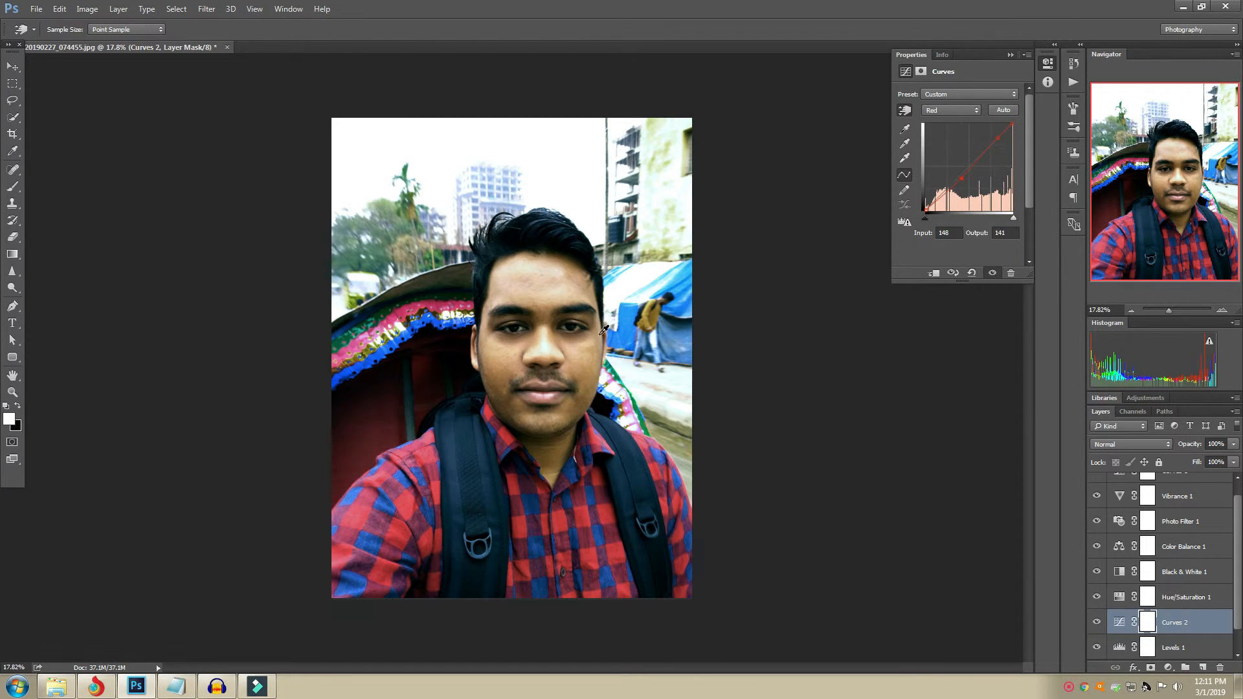
left_click_drag(569, 353, 572, 355)
Lower the Green curve of the new Curves layer from the forehead tone, moving input 232 to output 226
left_click(950, 110)
left_click(940, 131)
left_click(942, 137)
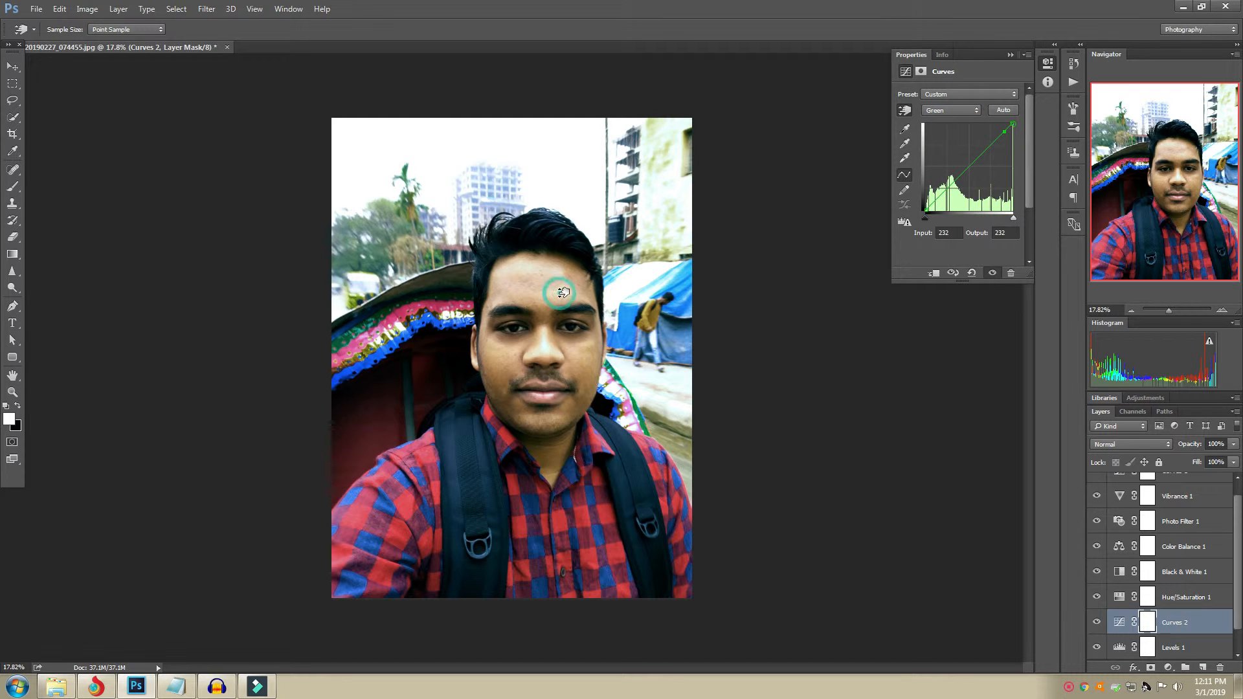
left_click_drag(563, 292, 563, 297)
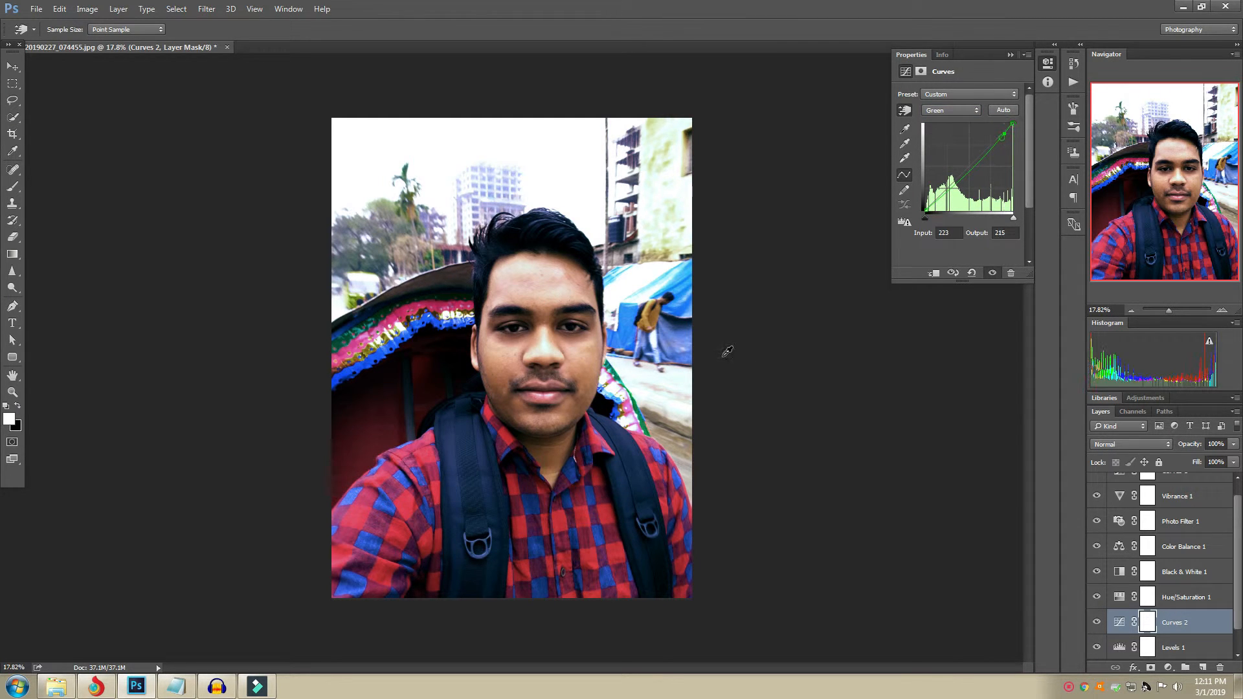
Adjust the Blue curve from the forehead, canopy and sky tones, lowering the white point at input 255 to output 243
left_click(964, 110)
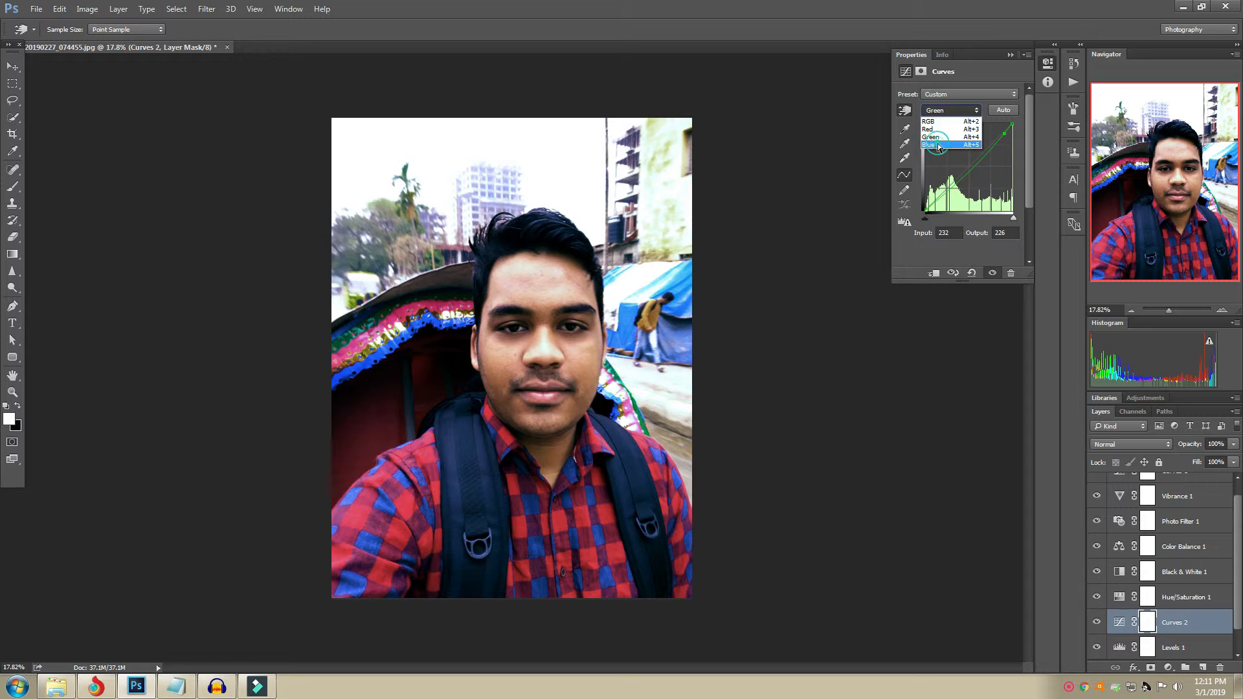
left_click(938, 149)
left_click_drag(532, 278, 532, 279)
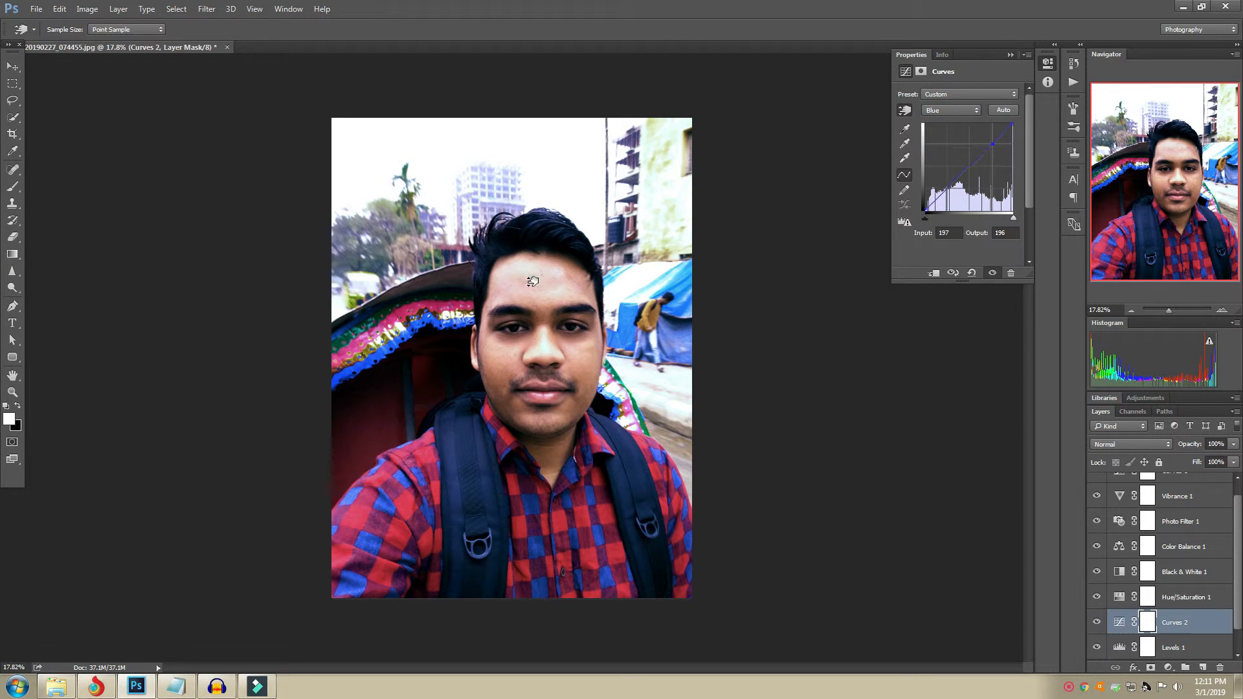
left_click_drag(389, 331, 388, 337)
left_click(451, 142)
left_click_drag(452, 142, 452, 143)
left_click(950, 110)
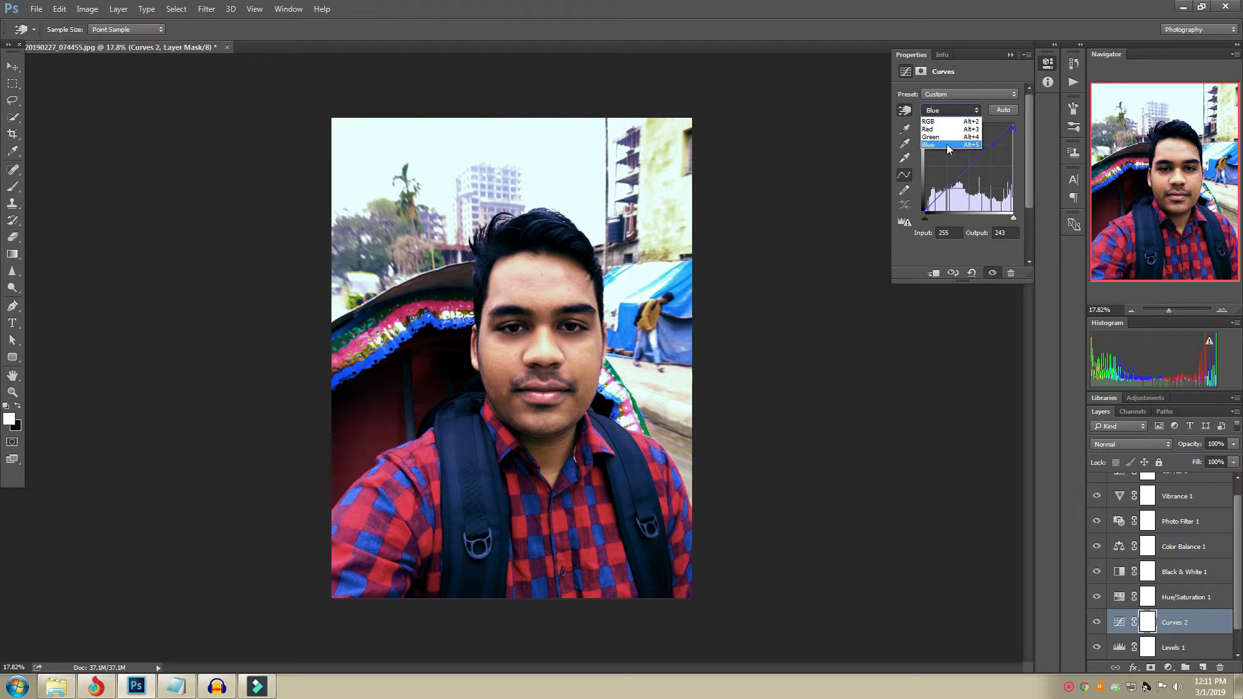
left_click(1005, 56)
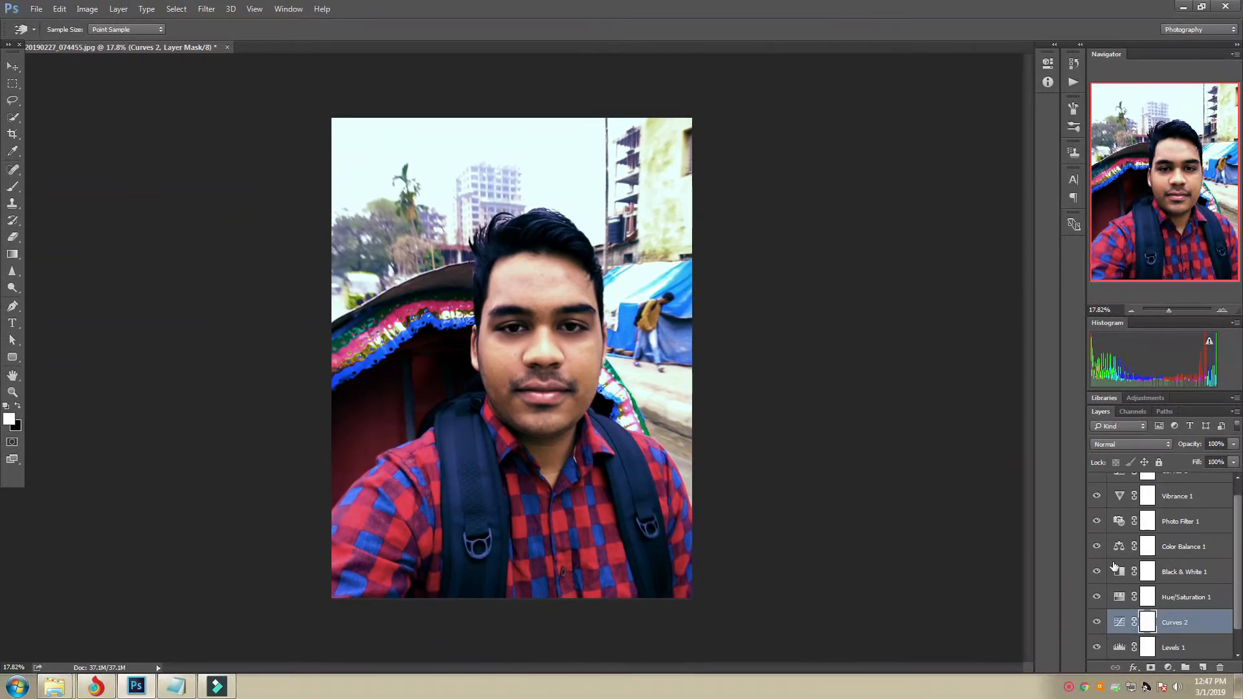
Group all the adjustment layers from Levels 1 up to Curves 1, leaving the group collapsed above the Background
scroll(1165, 582, "down", 1)
left_click(1177, 624)
key("b")
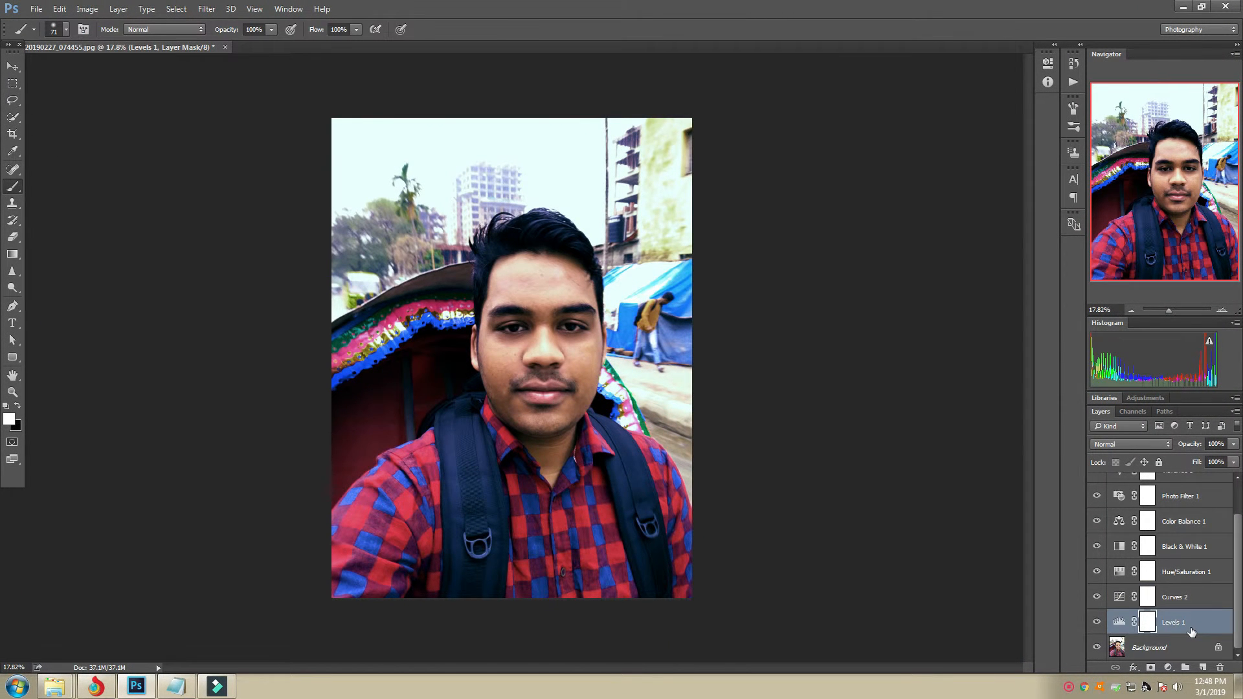
left_click_drag(1237, 544, 1238, 487)
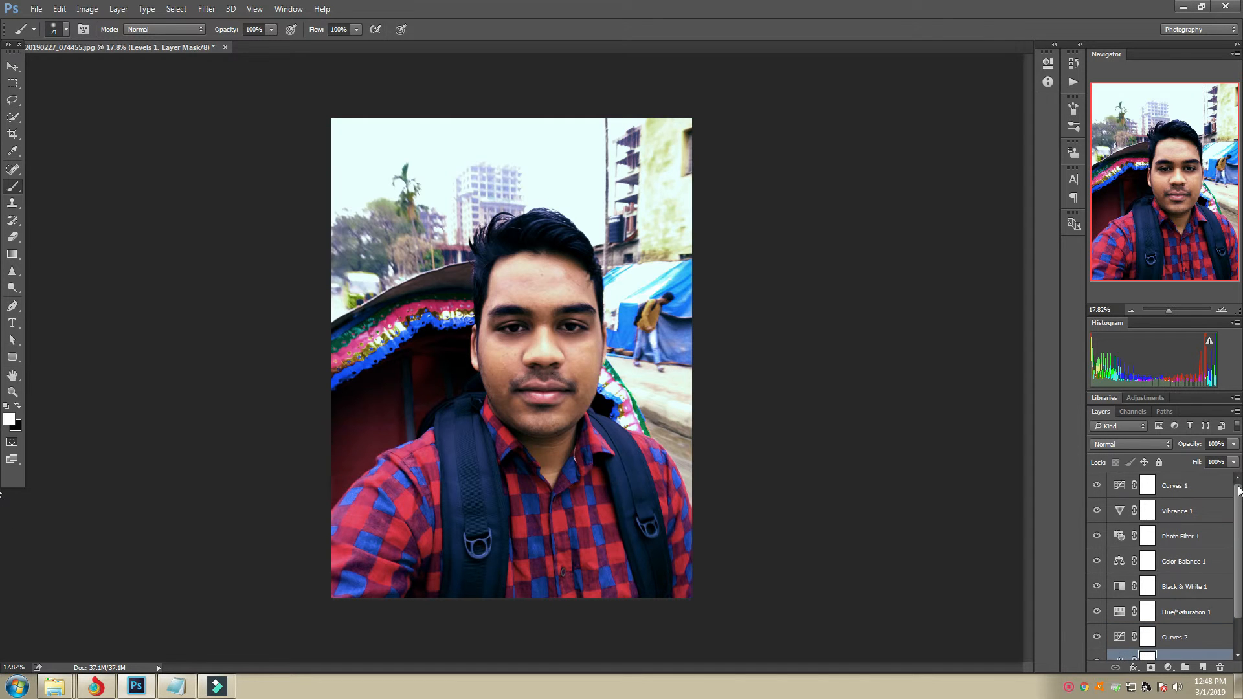
left_click(1177, 485, "shift")
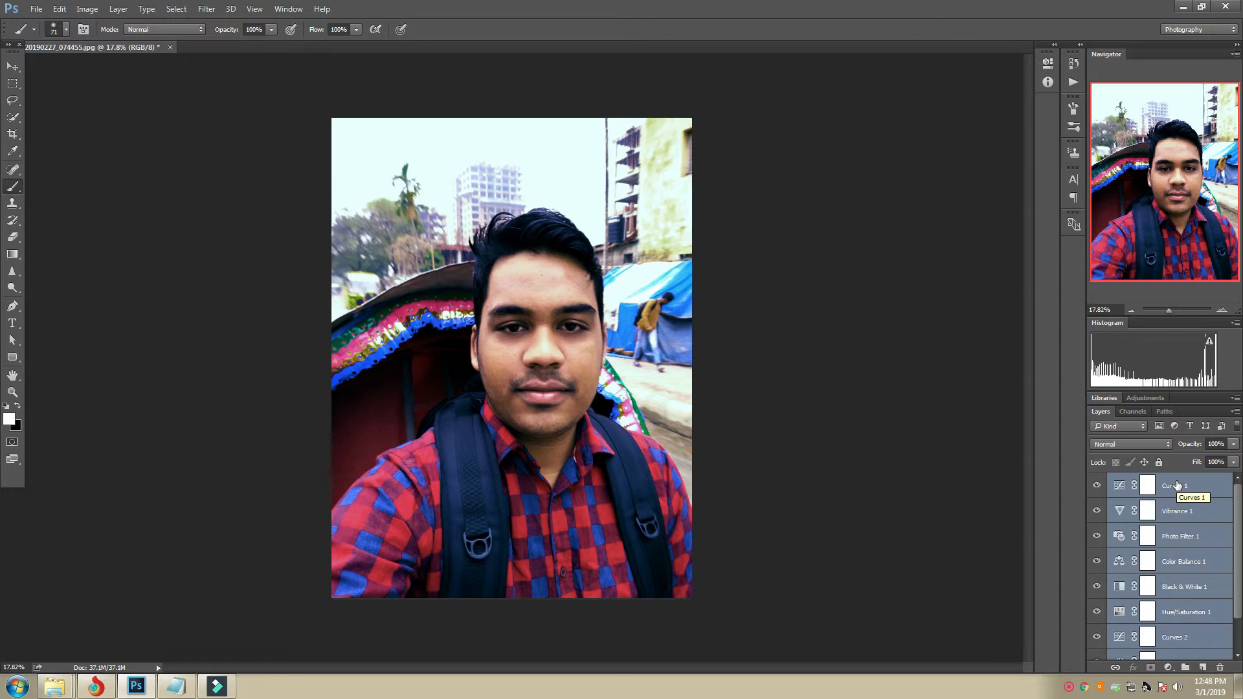
left_click(1185, 667)
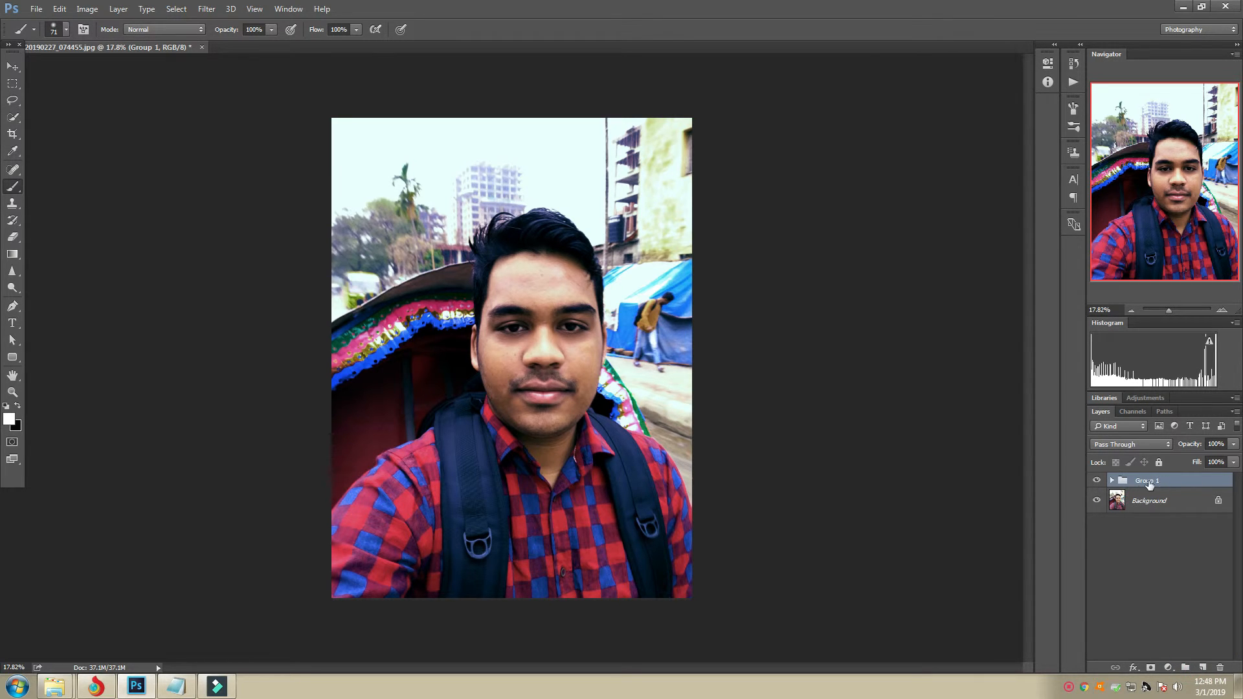
left_click(1112, 480)
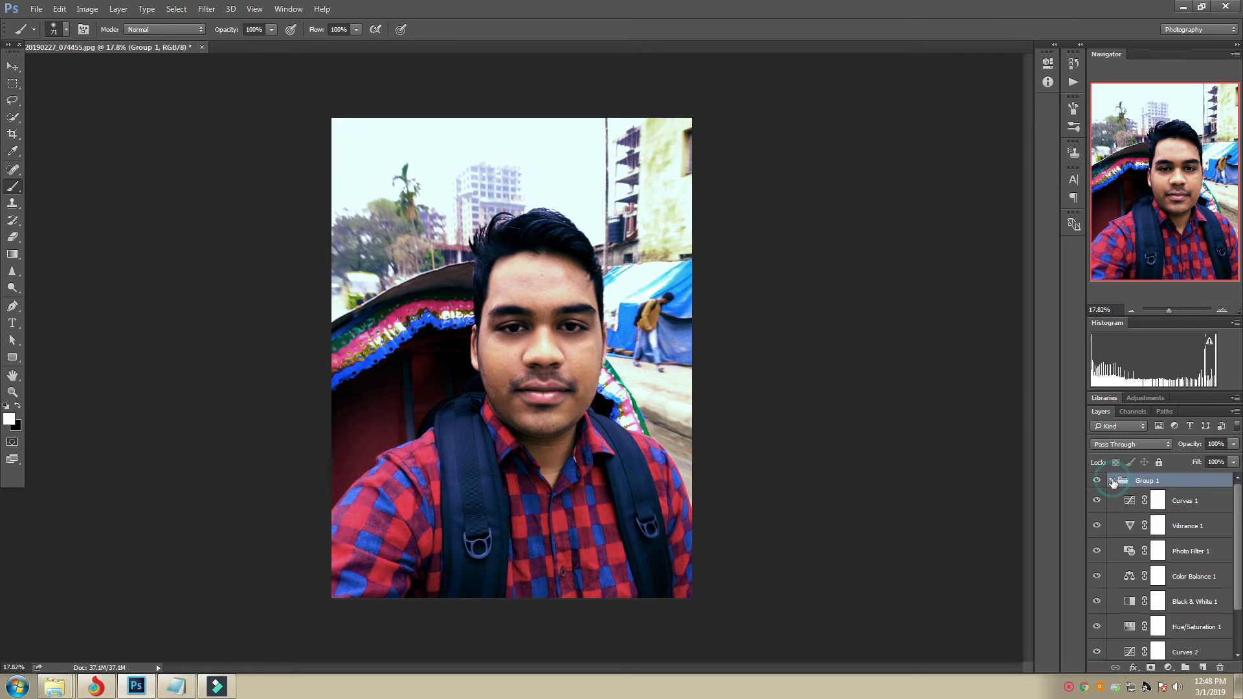
left_click(1112, 481)
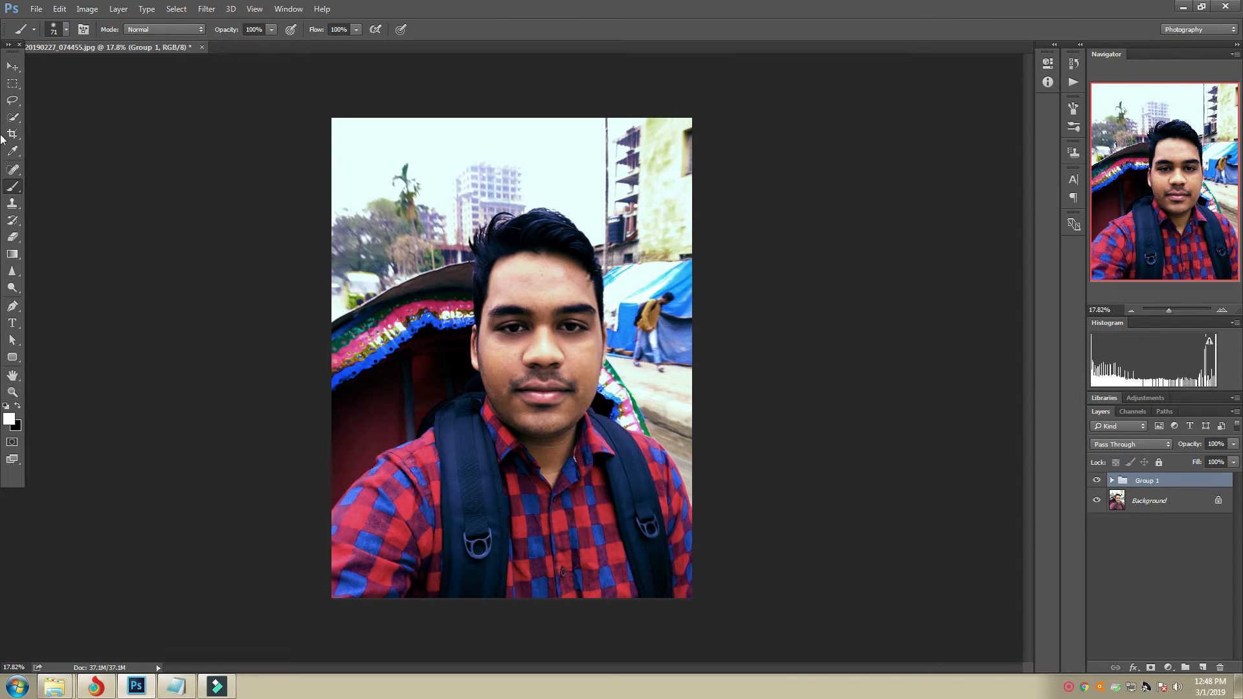
Start exporting the grade as a color lookup table with only the CUBE format enabled, at 32 grid points
left_click(36, 10)
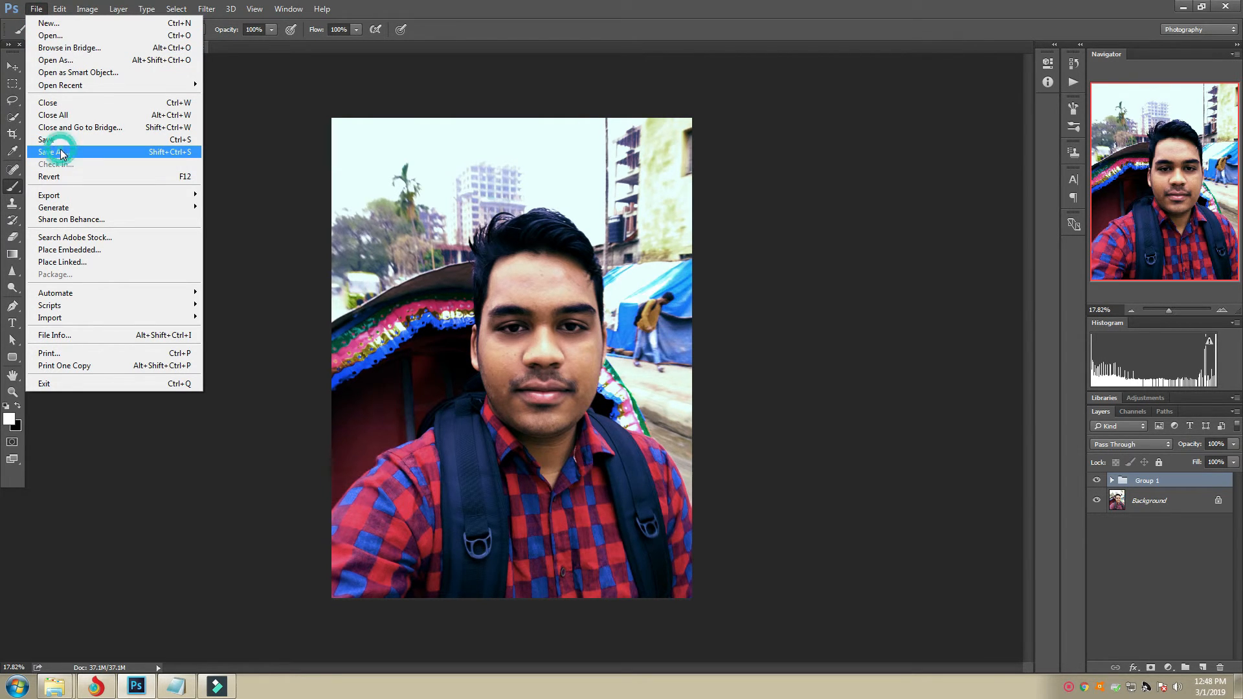
mouse_move(68, 197)
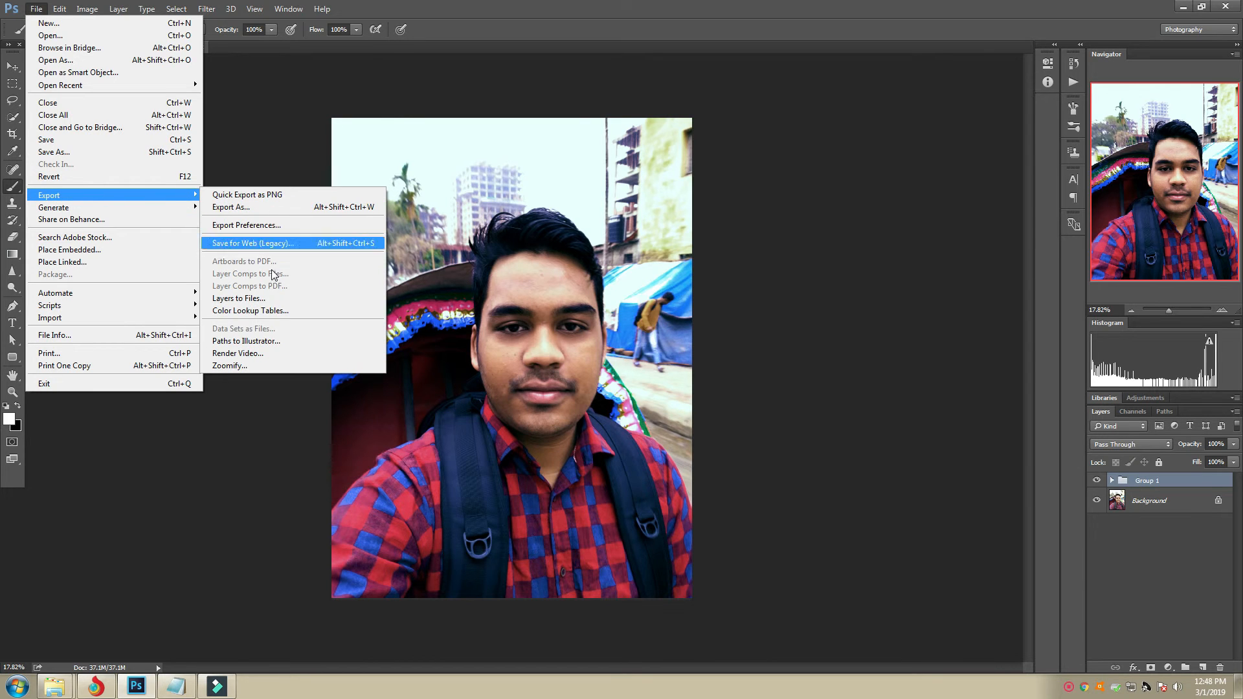
left_click(276, 316)
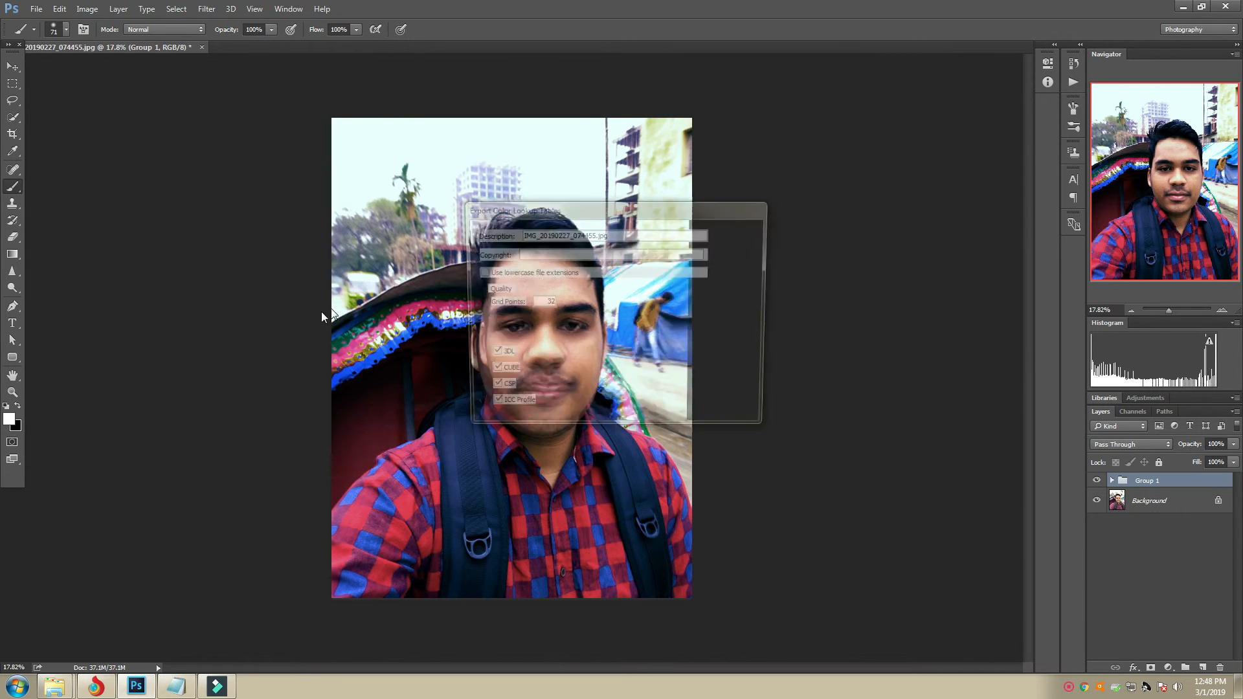
left_click(489, 355)
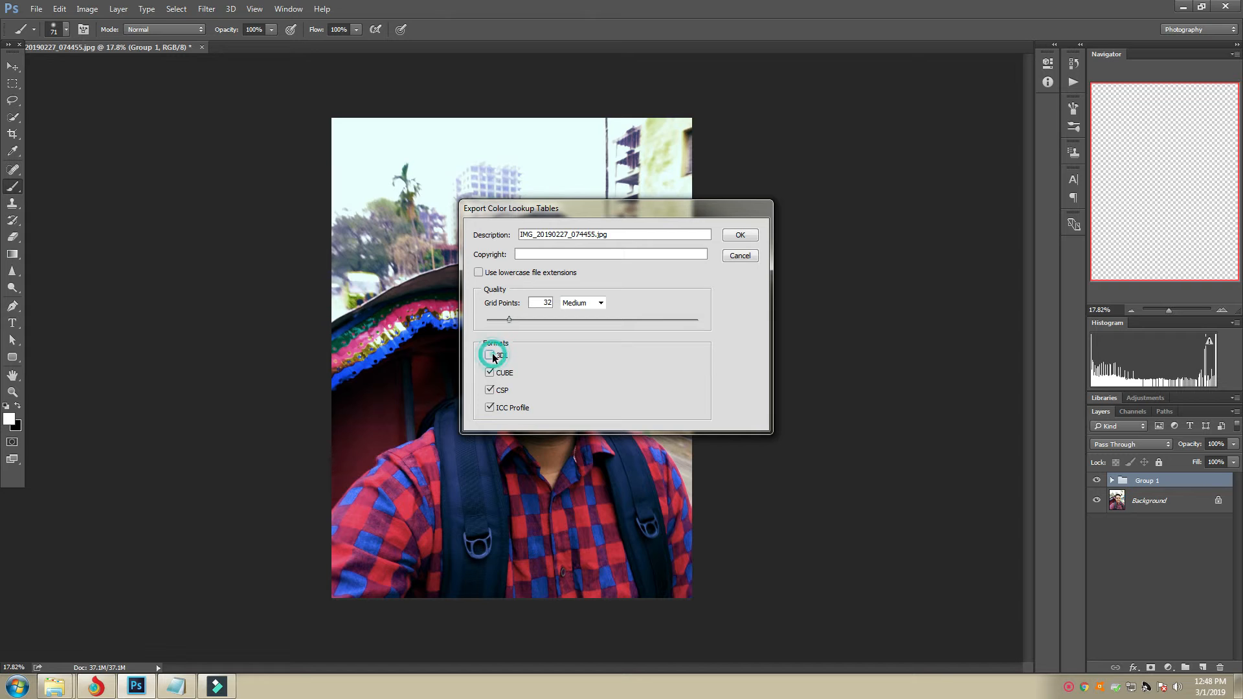
left_click(490, 391)
left_click(490, 408)
left_click(741, 234)
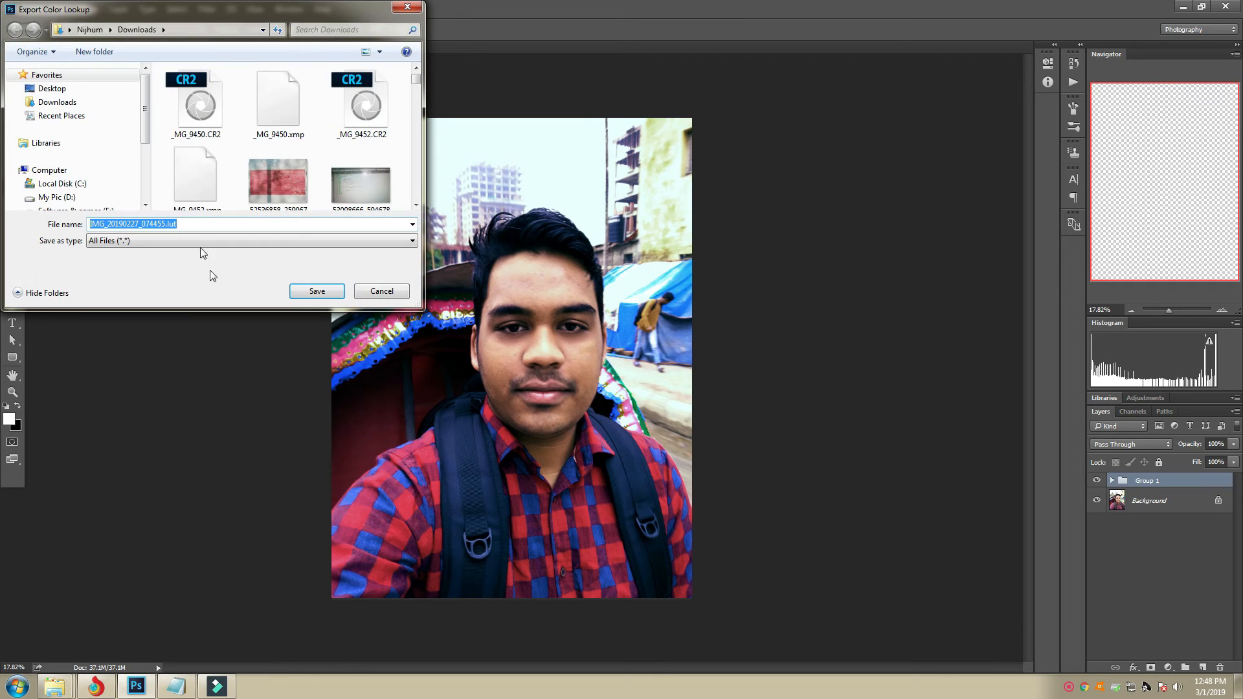
Save the exported lookup table to the Desktop as kimna.lut
left_click(86, 88)
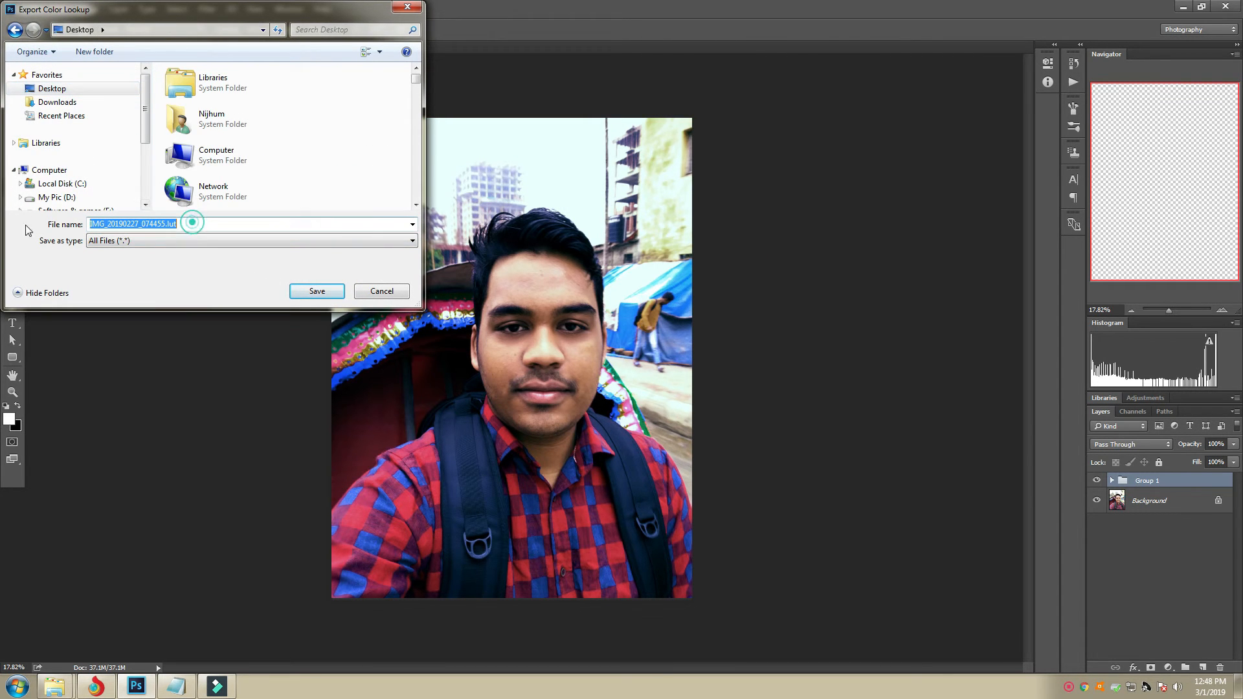
left_click_drag(166, 223, 17, 231)
type("kimnaq")
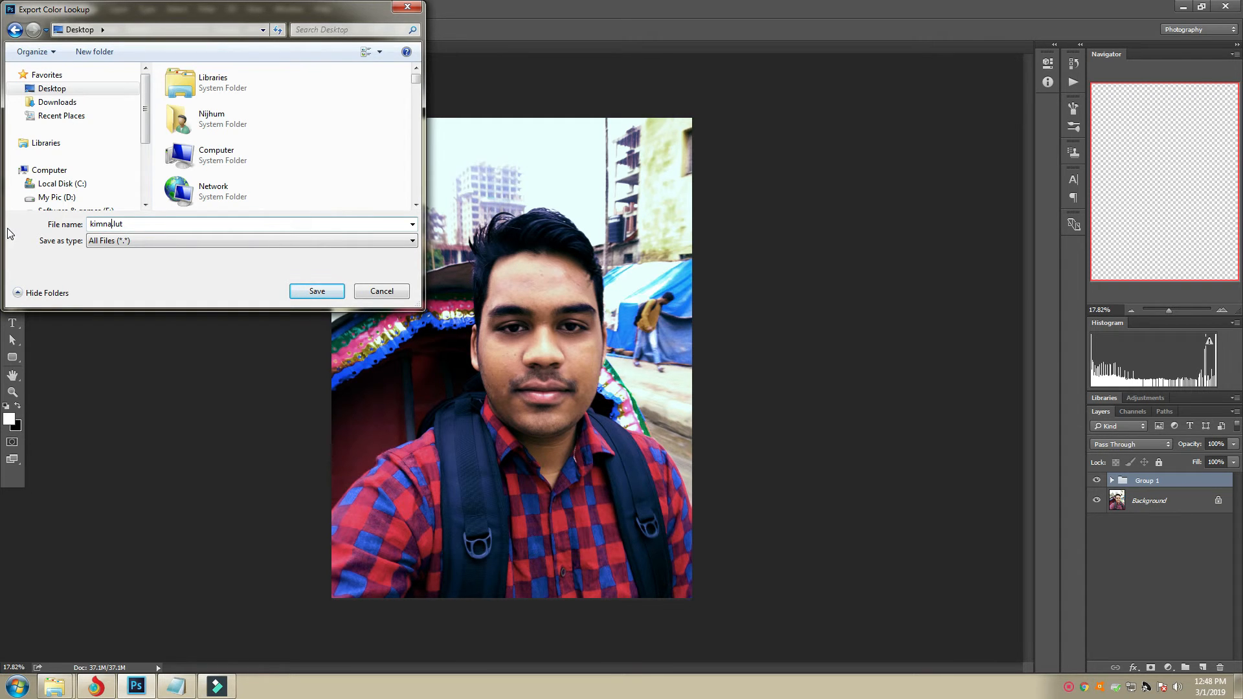
left_click(315, 291)
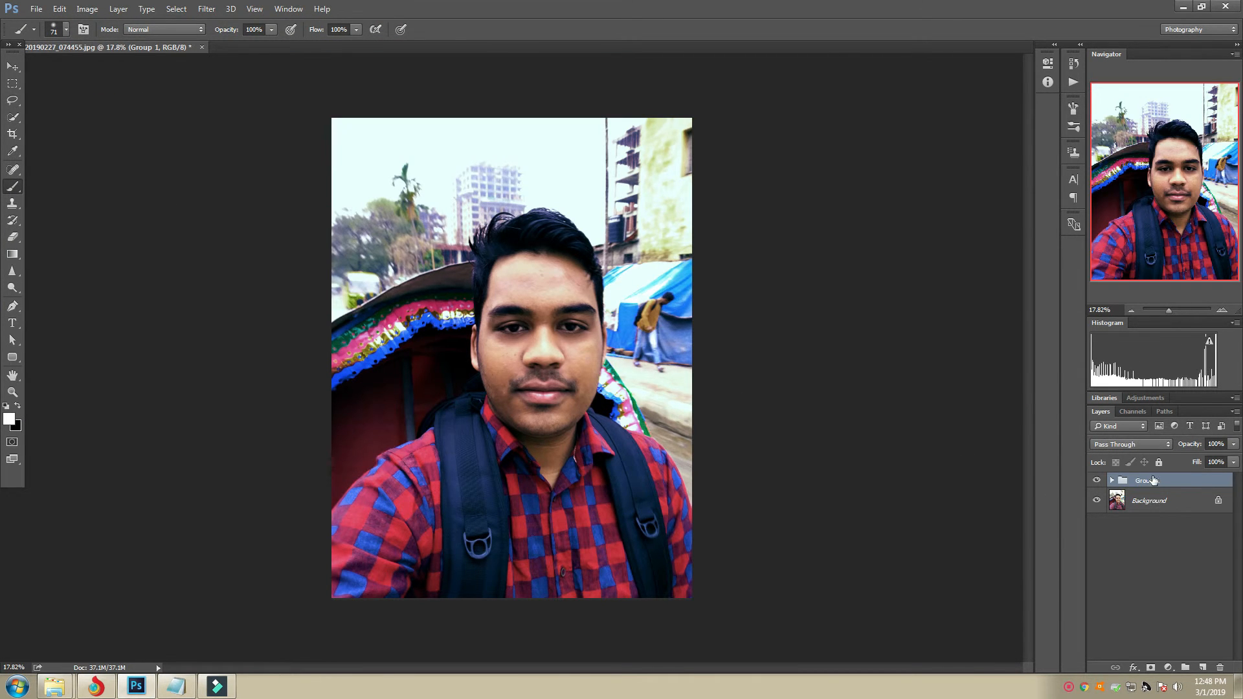
Toggle the visibility of Group 1 to compare the photo with and without the grade, leaving the group hidden
left_click(706, 315)
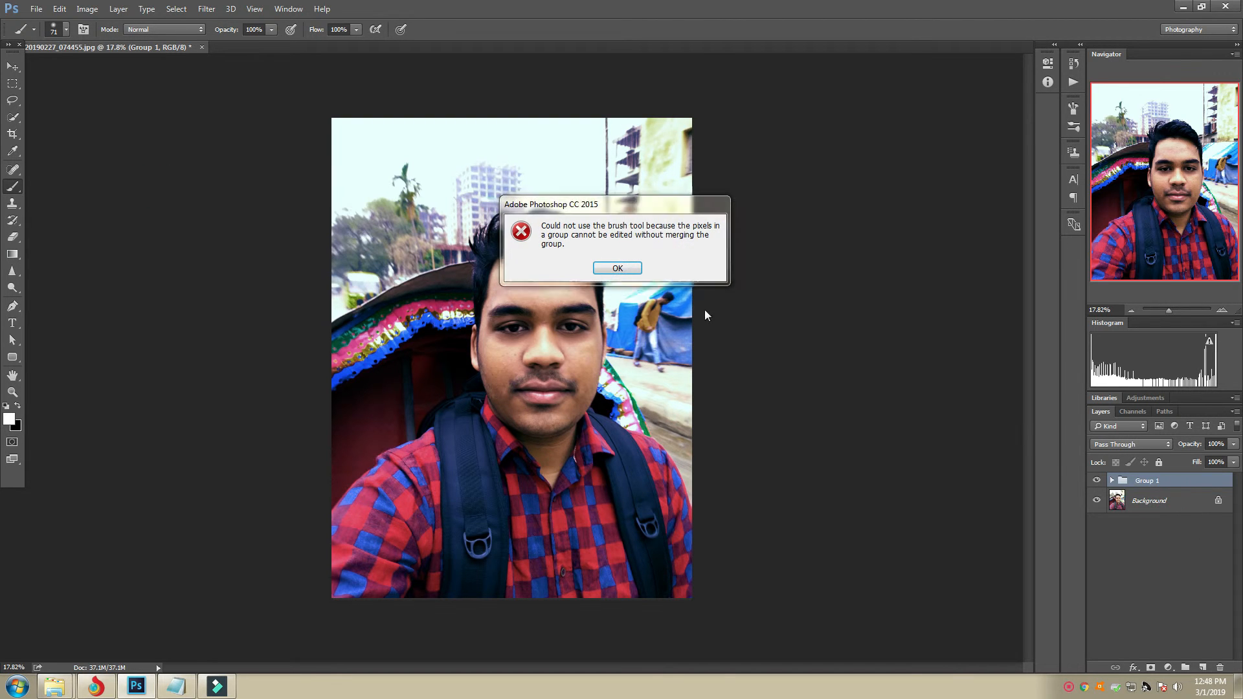
left_click(618, 268)
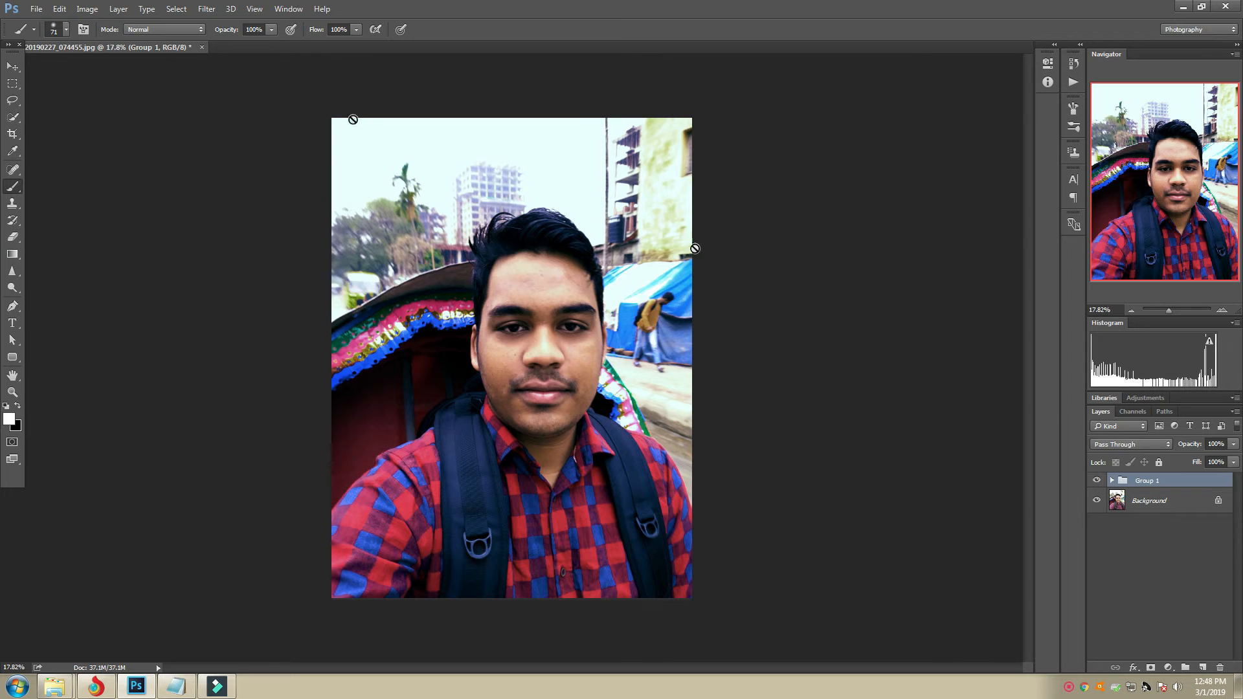
left_click(1096, 480)
left_click(1096, 480)
left_click(1097, 481)
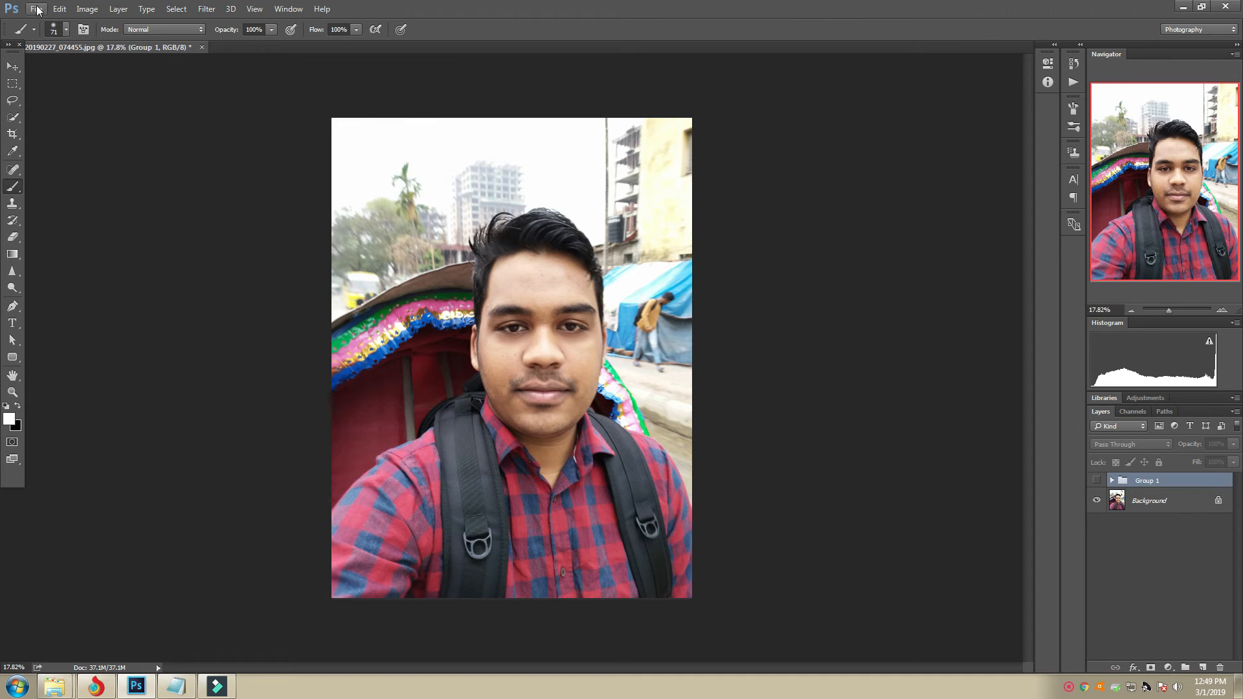
Convert the Background into the regular layer Layer 0 and add a Color Lookup adjustment layer above it
left_click(1148, 508)
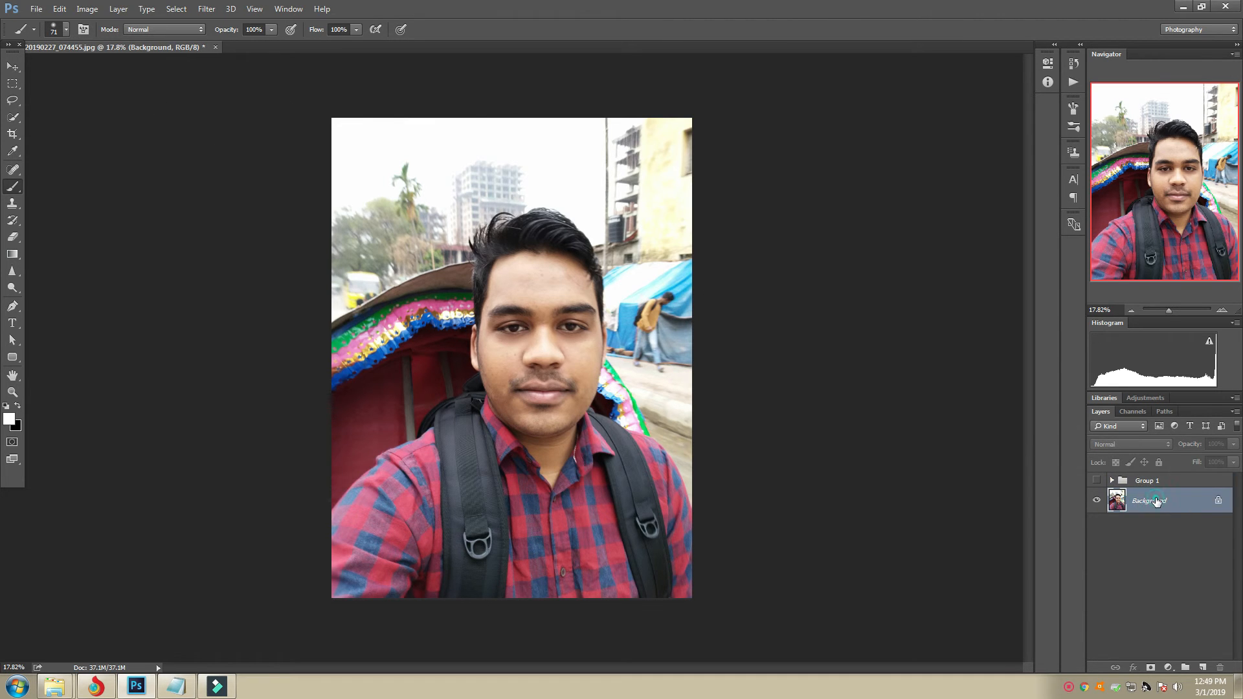
double_click(1156, 502)
left_click(438, 147)
left_click(1167, 667)
left_click(1176, 584)
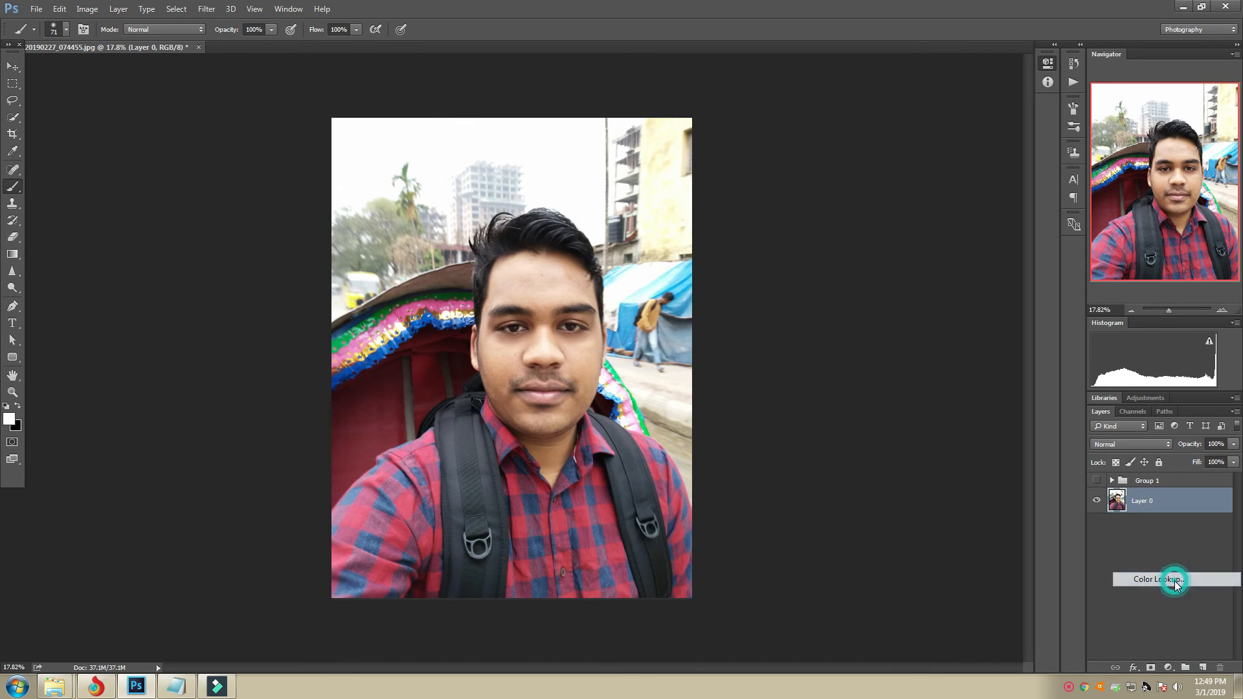
Load kimna.CUBE from the Desktop as the Color Lookup layer's 3D LUT file
left_click(989, 96)
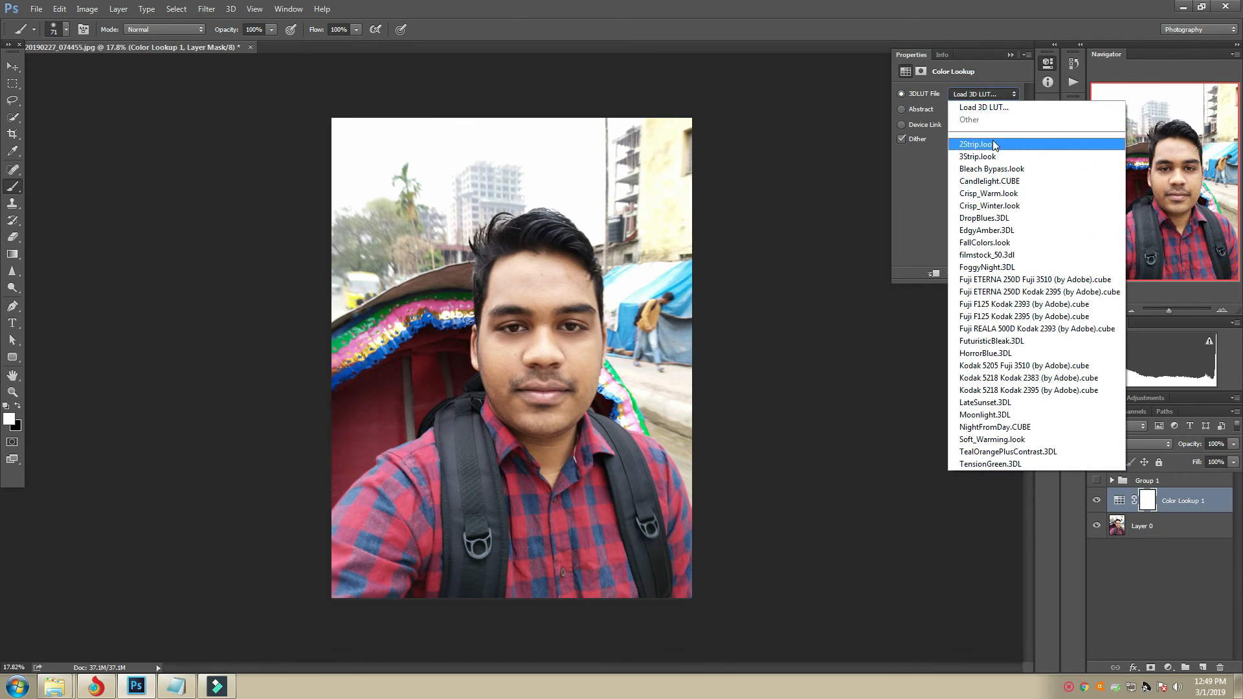
left_click(988, 109)
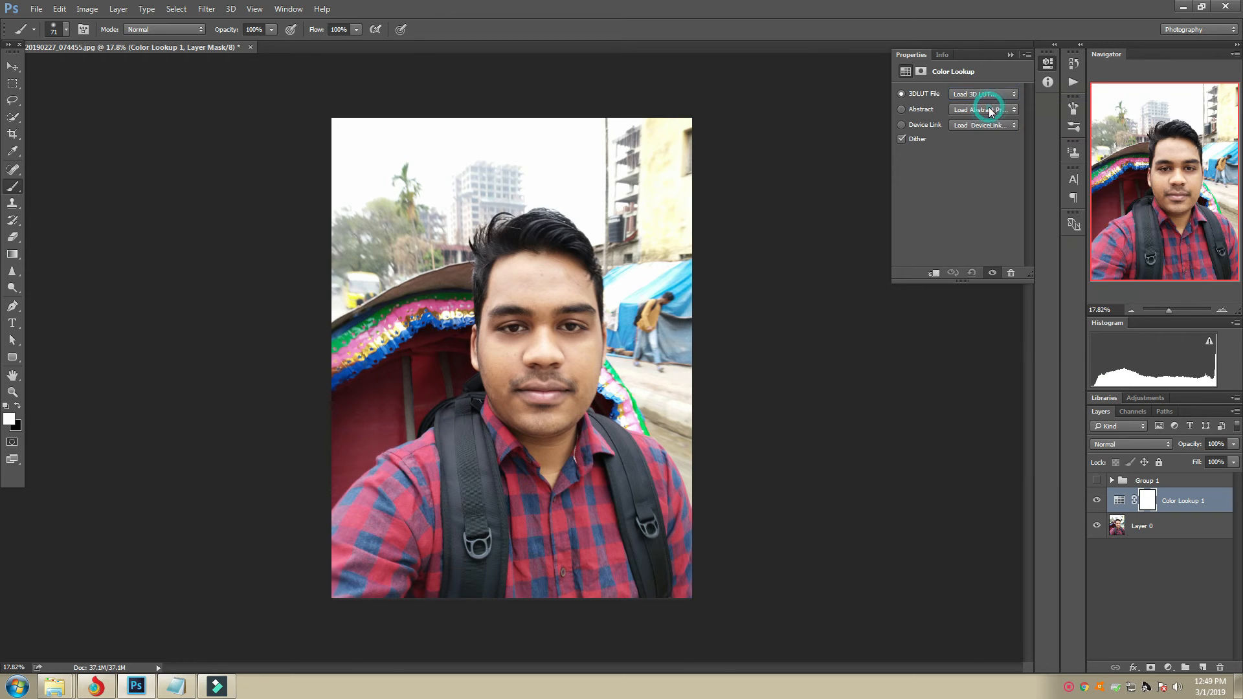
left_click(888, 132)
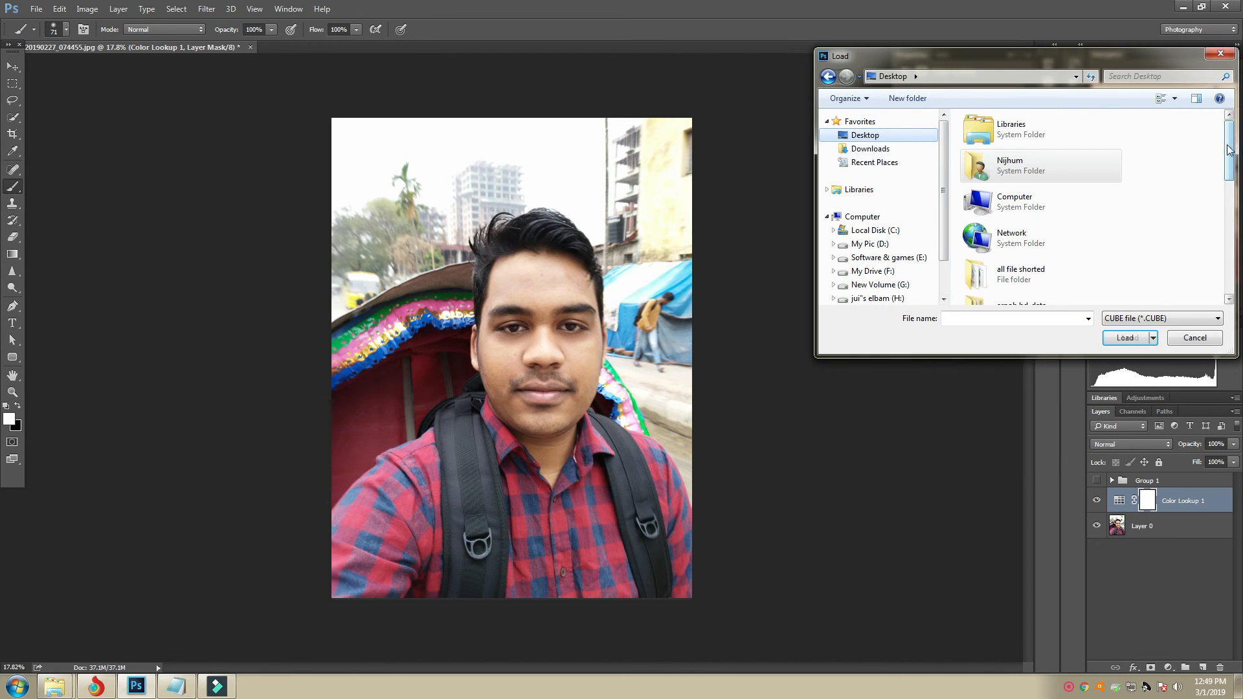
left_click_drag(1069, 64, 626, 94)
left_click_drag(783, 166, 775, 317)
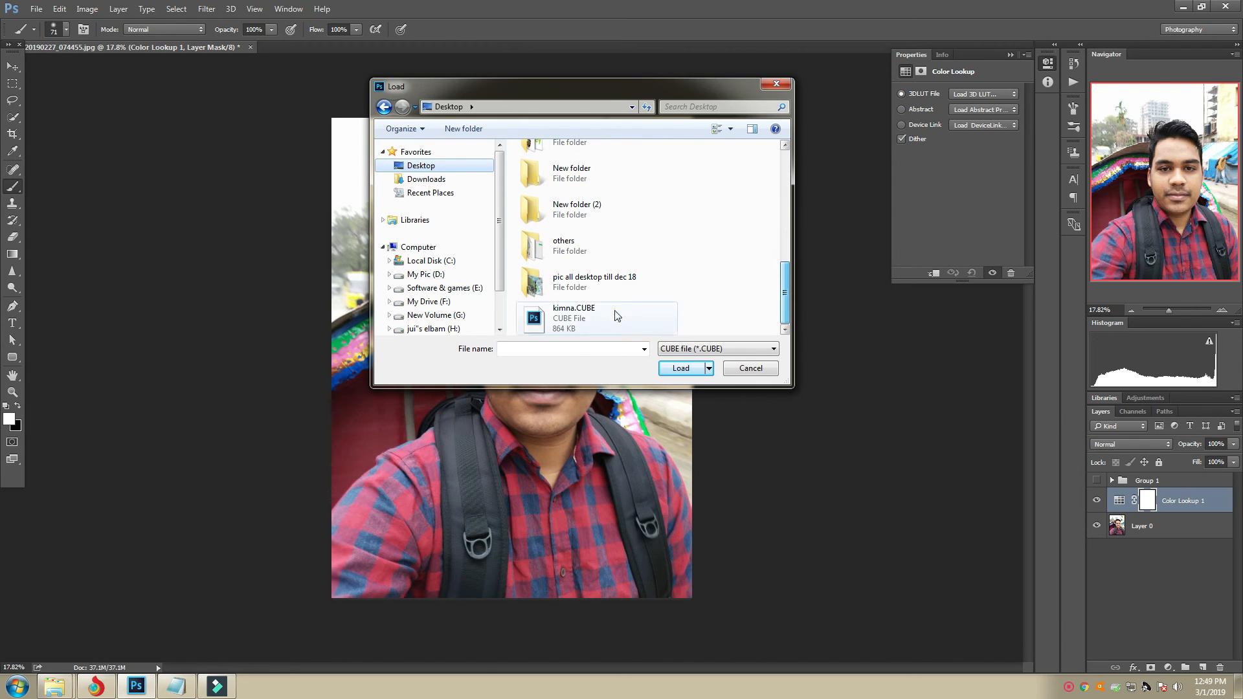
left_click(578, 321)
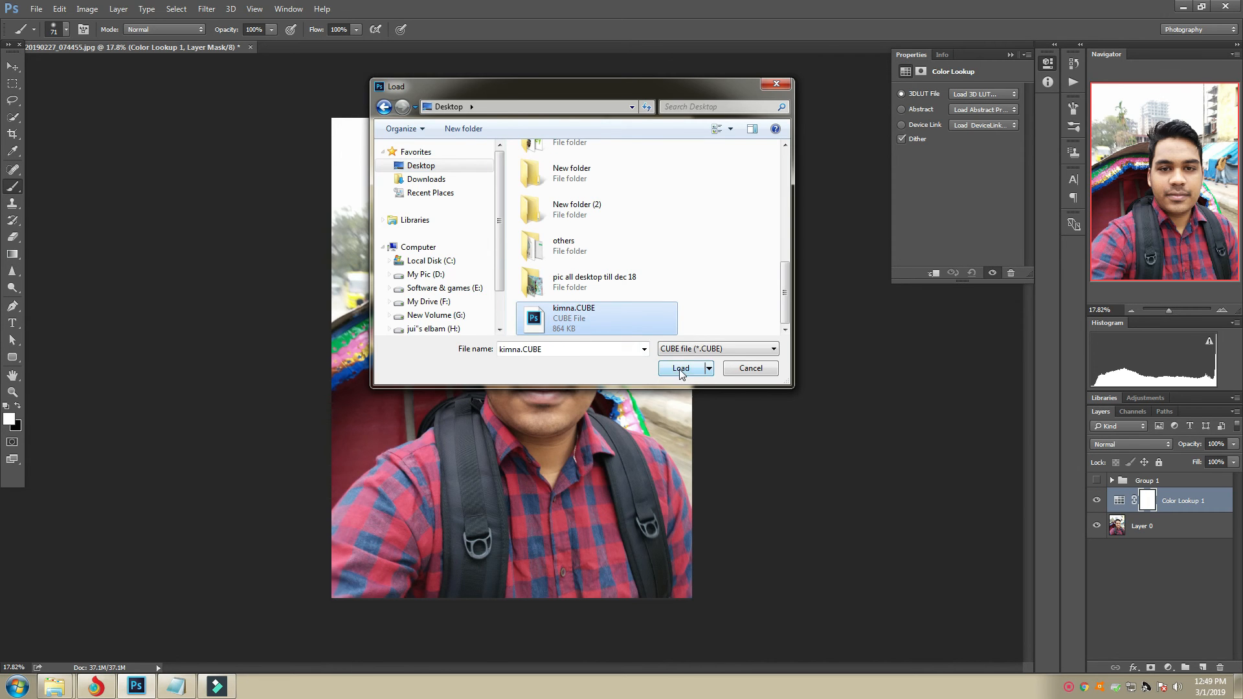
left_click(678, 369)
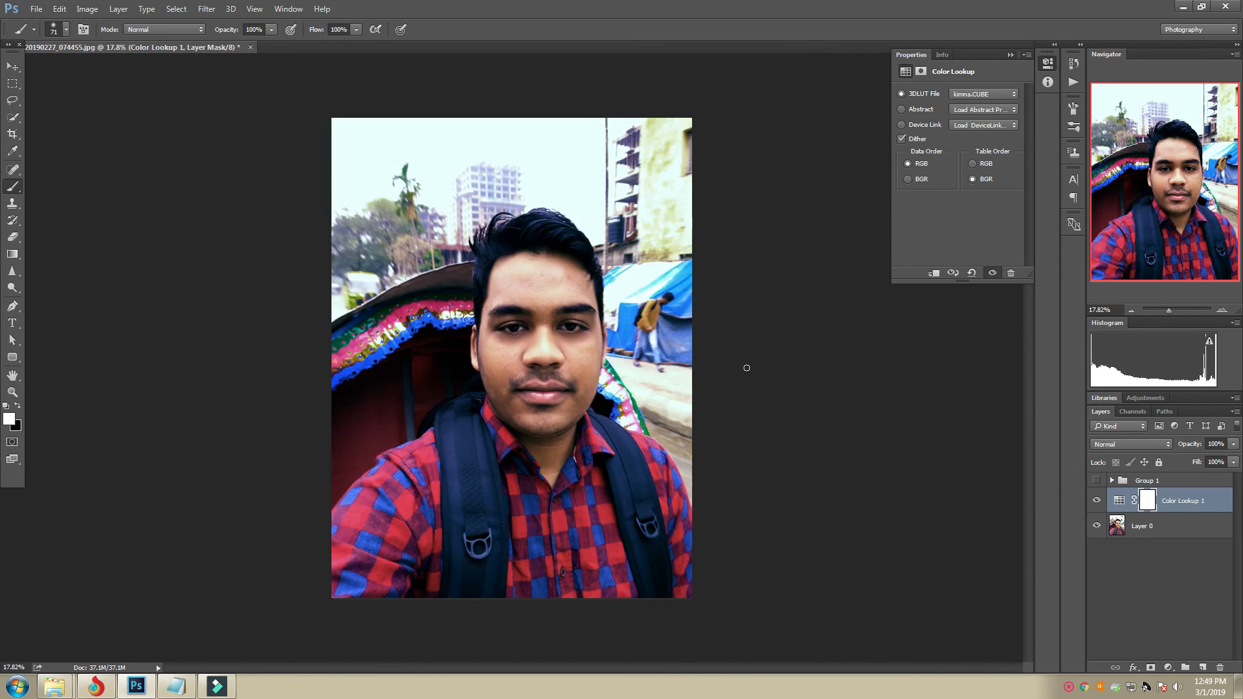